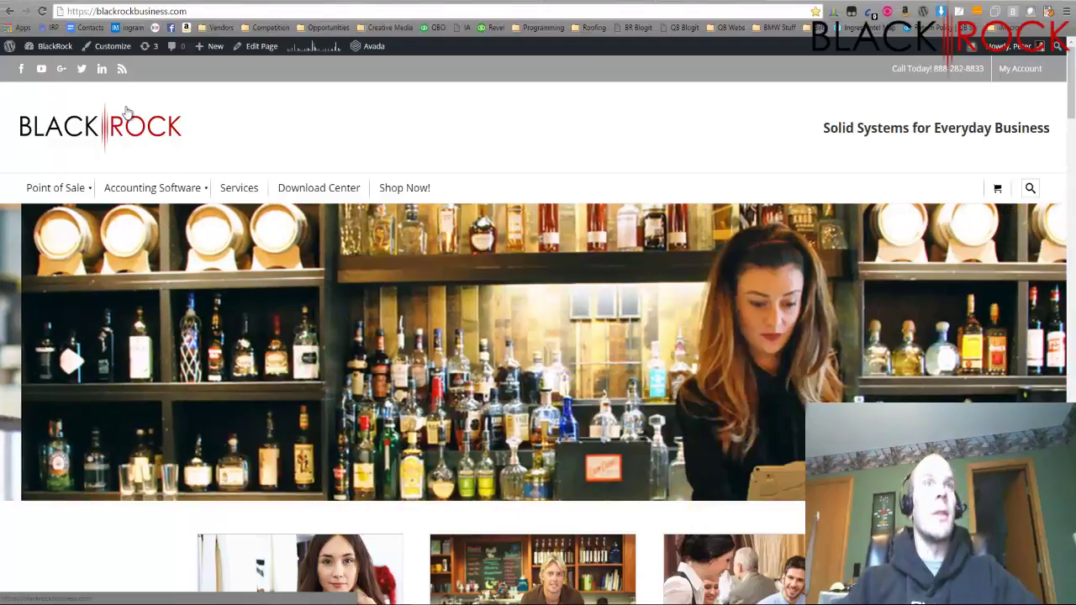
Step: Scroll down the BlackRock homepage in Chrome to look over the retail point-of-sale offerings
scroll(420, 341, "down", 2)
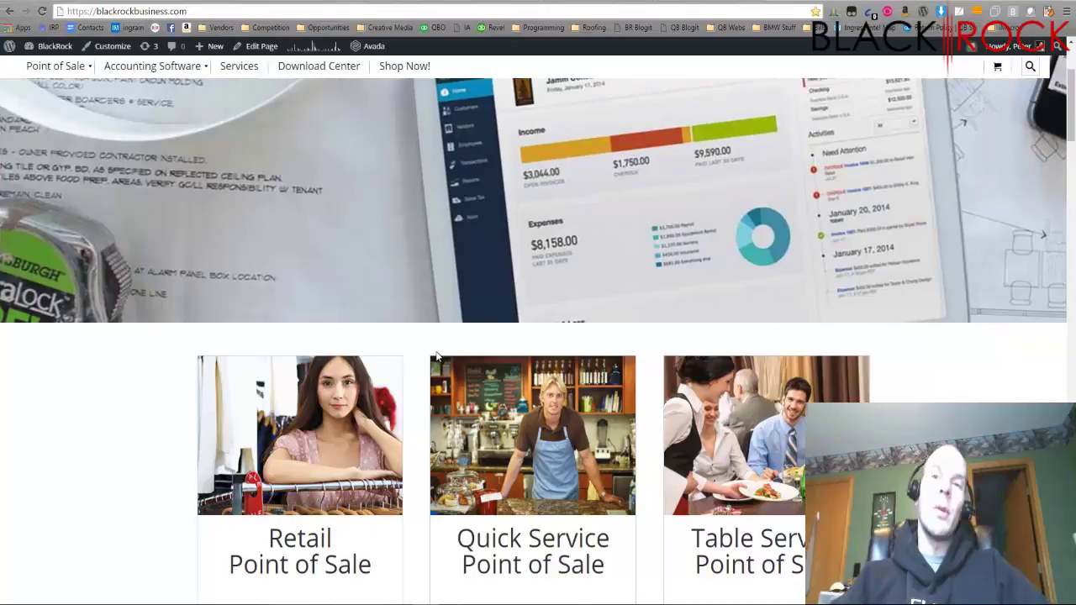
scroll(421, 370, "down", 3)
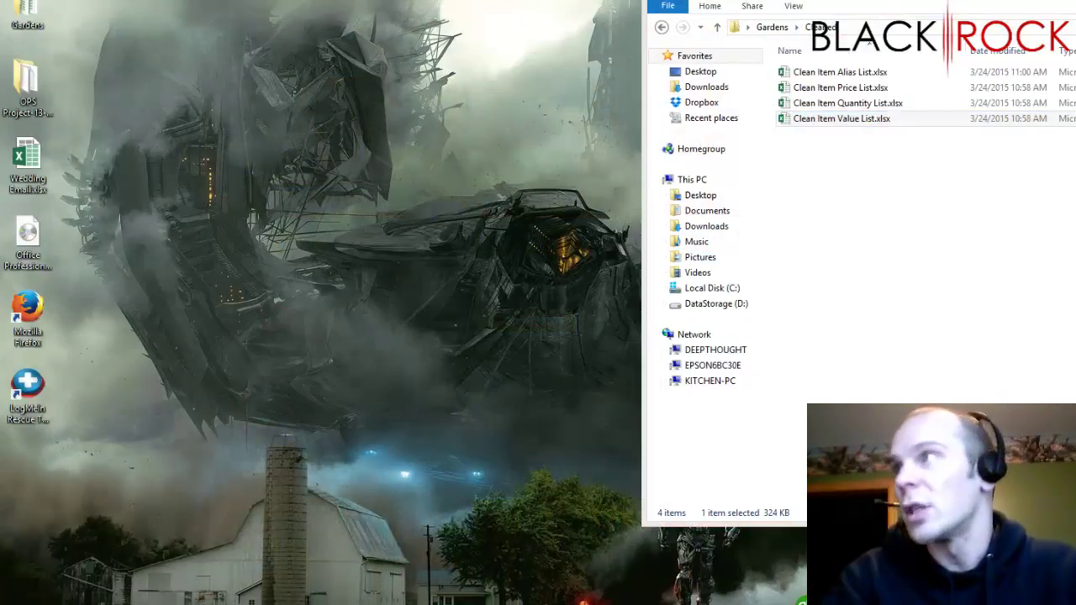
Step: Open the Clean Item Value List.xlsx workbook in Excel
key("Return")
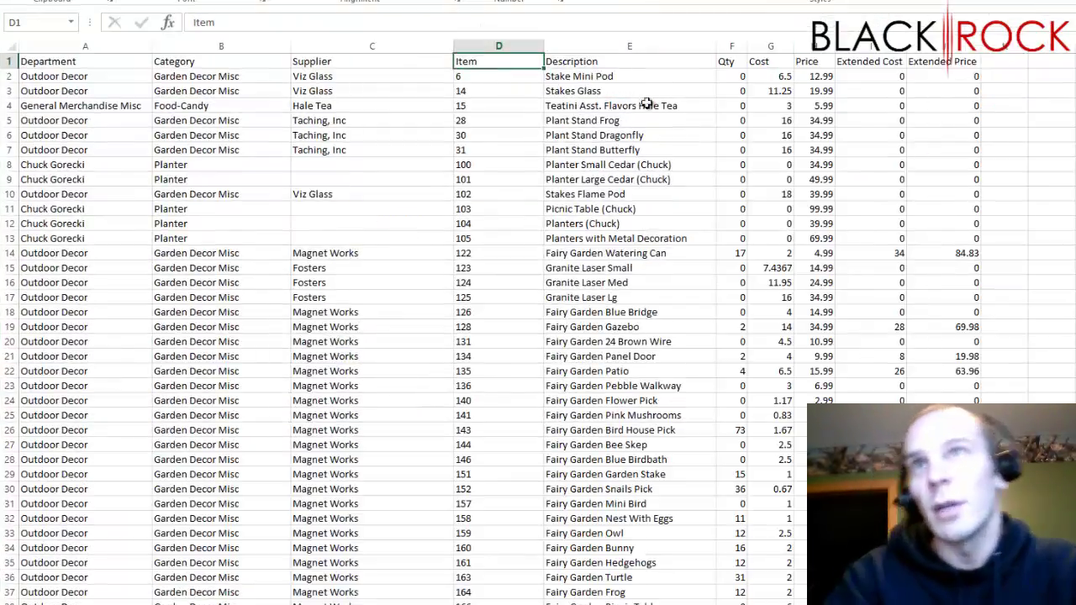
scroll(456, 139, "down", 7)
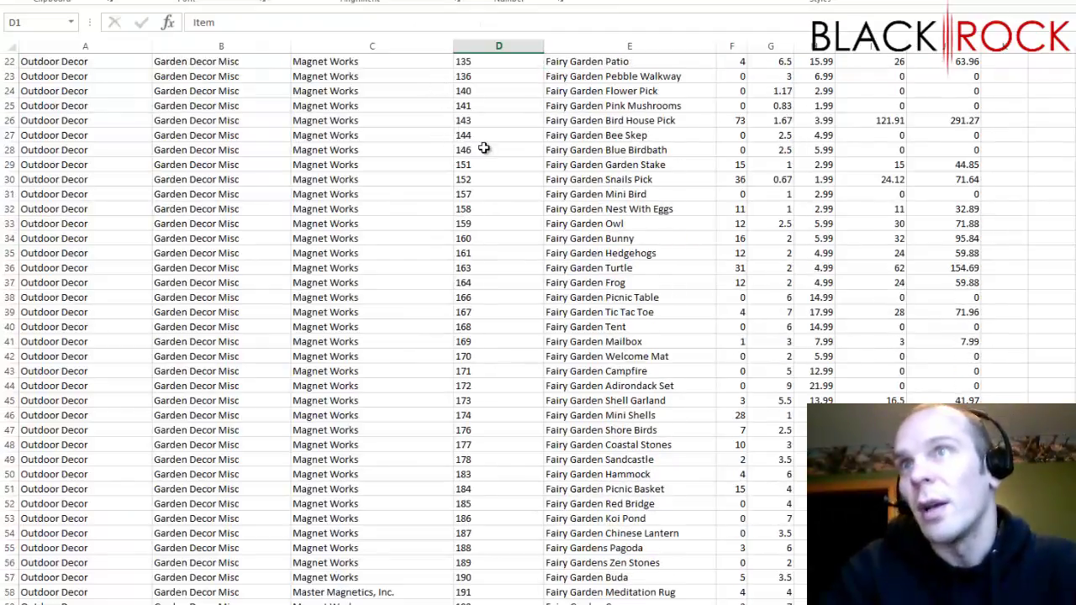
scroll(480, 144, "up", 6)
scroll(513, 172, "up", 1)
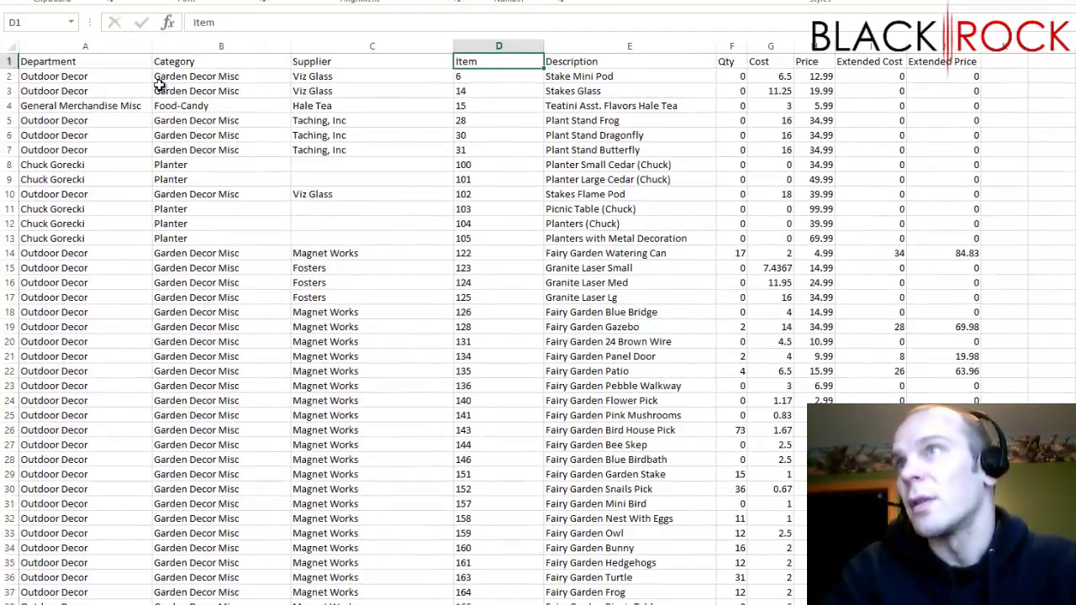
Step: Select the header row, then the Department and Supplier columns to review them
left_click(50, 62)
left_click(7, 61)
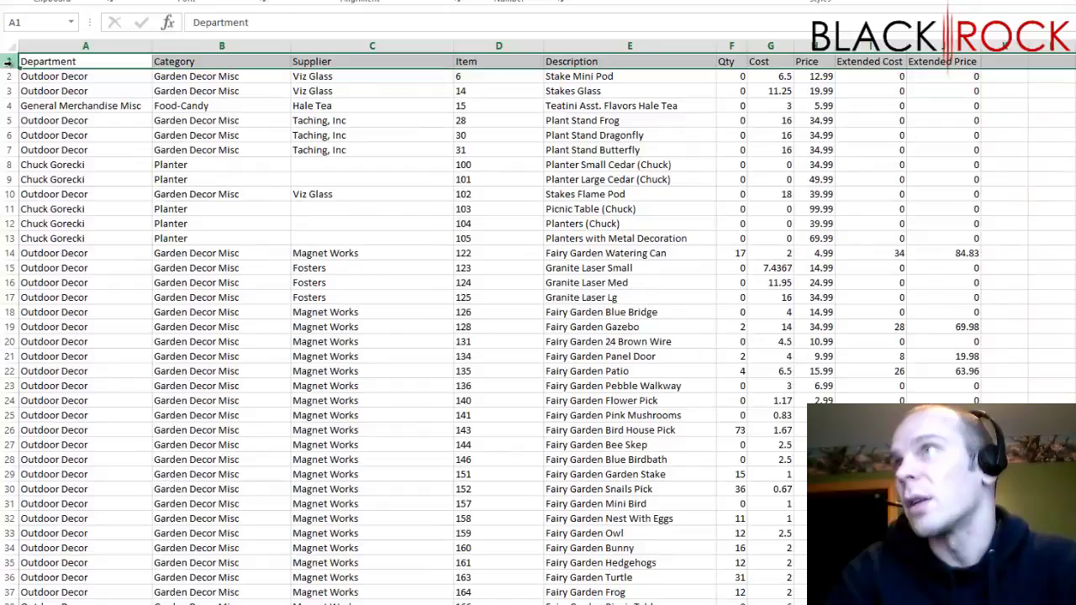
left_click_drag(130, 63, 964, 59)
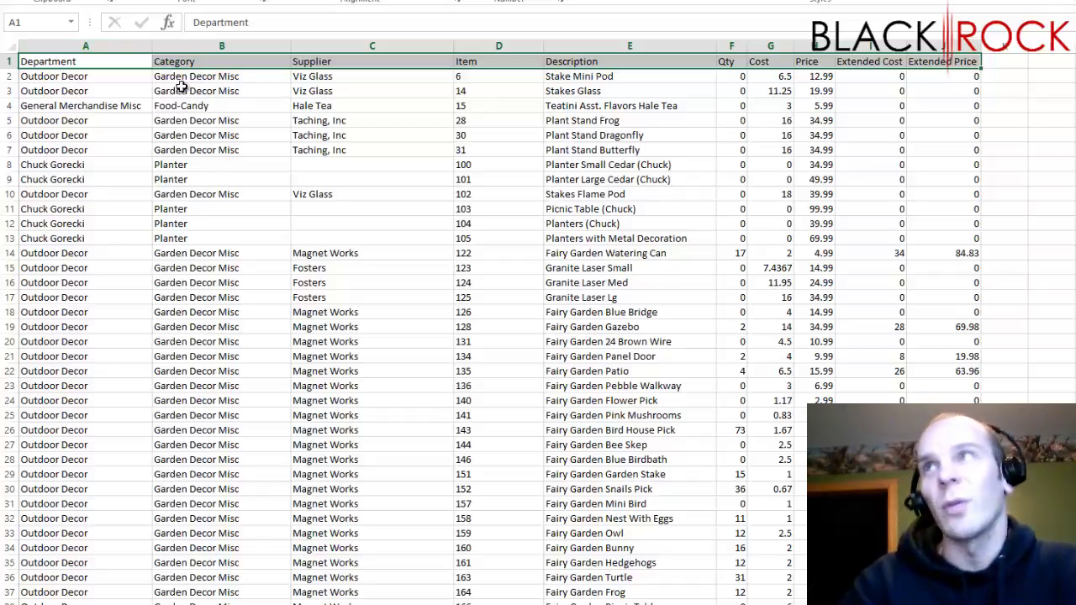
left_click(75, 45)
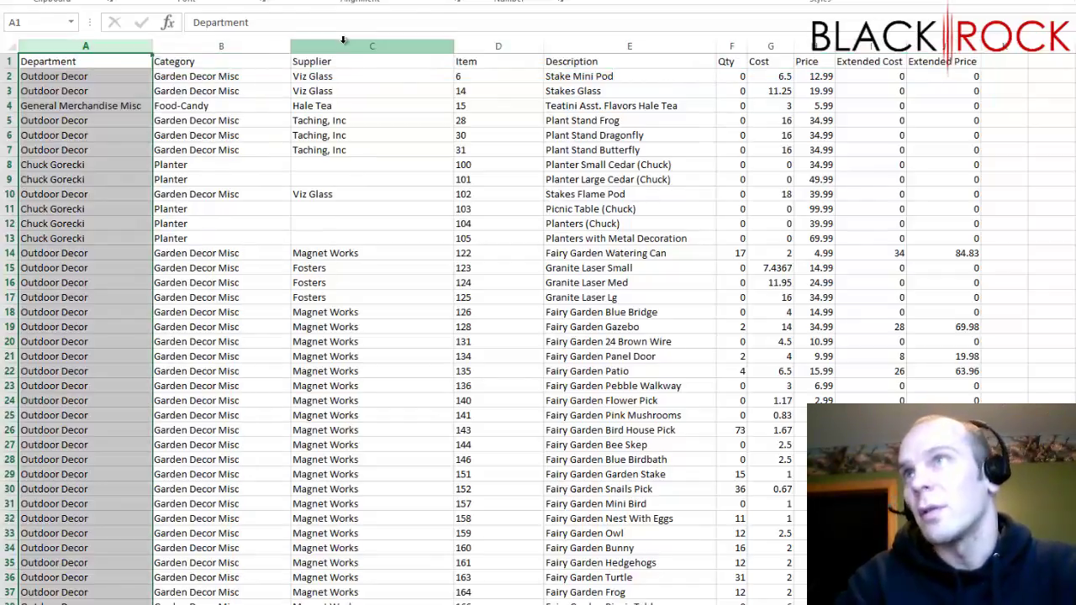
left_click(343, 46)
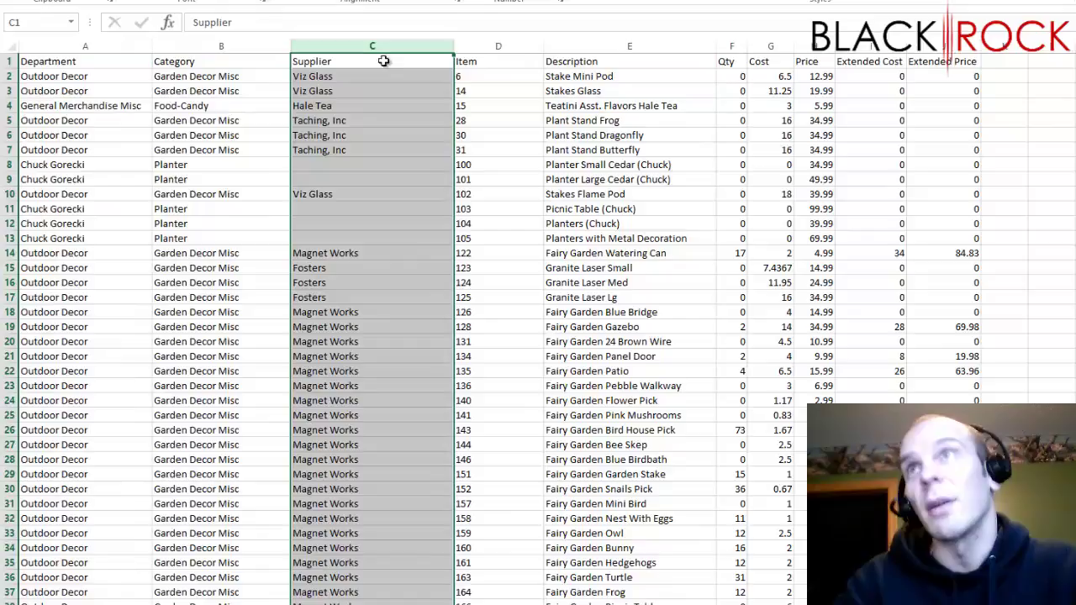
Step: Review the Item and Description columns, including the Planters (Chuck) description in E12
left_click(509, 42)
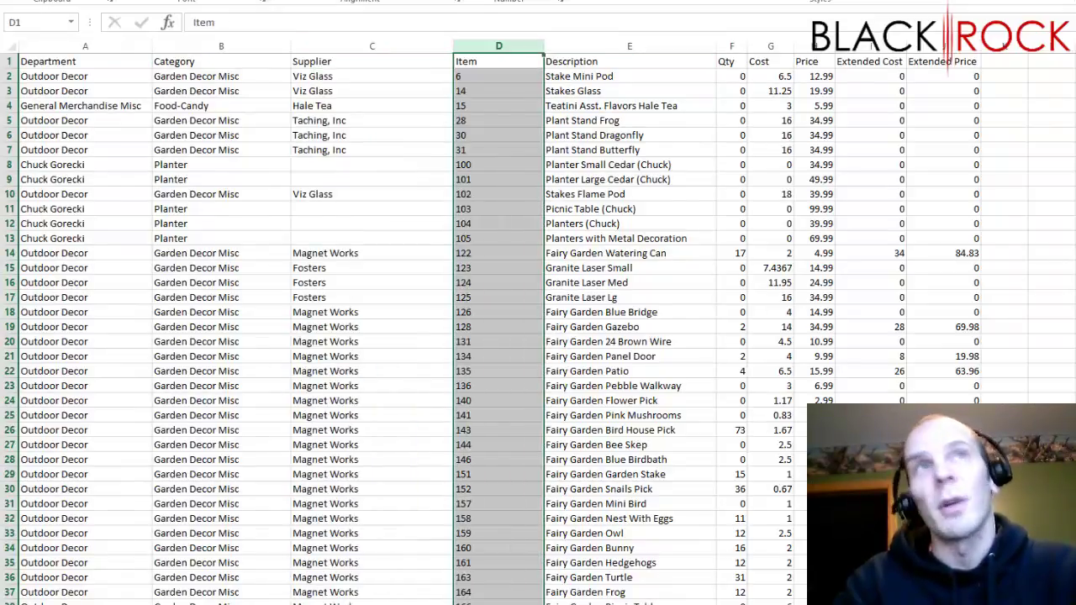
scroll(538, 328, "down", 20)
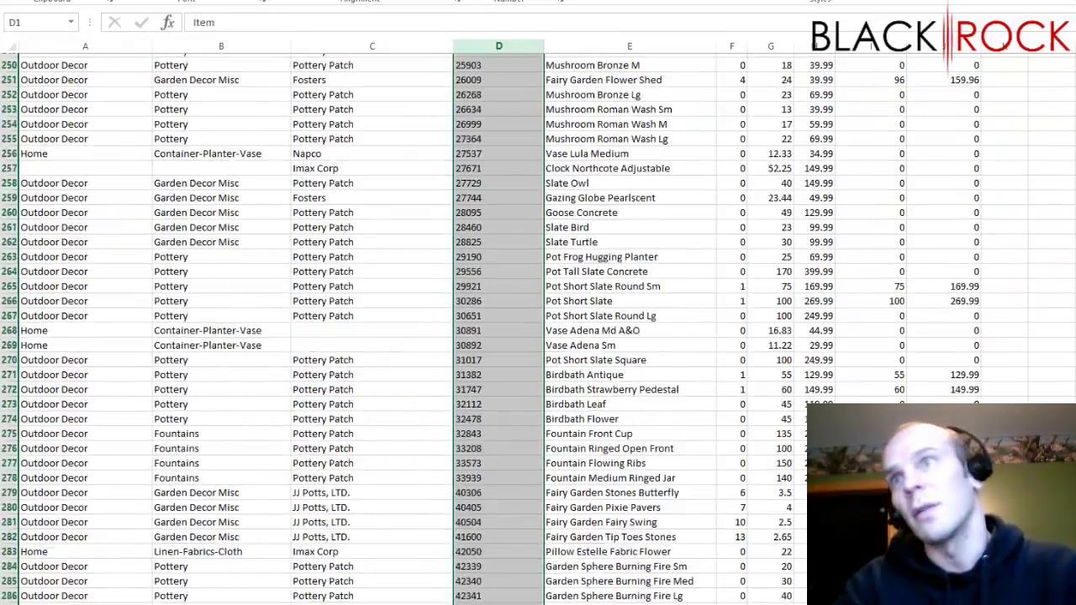
scroll(538, 328, "down", 15)
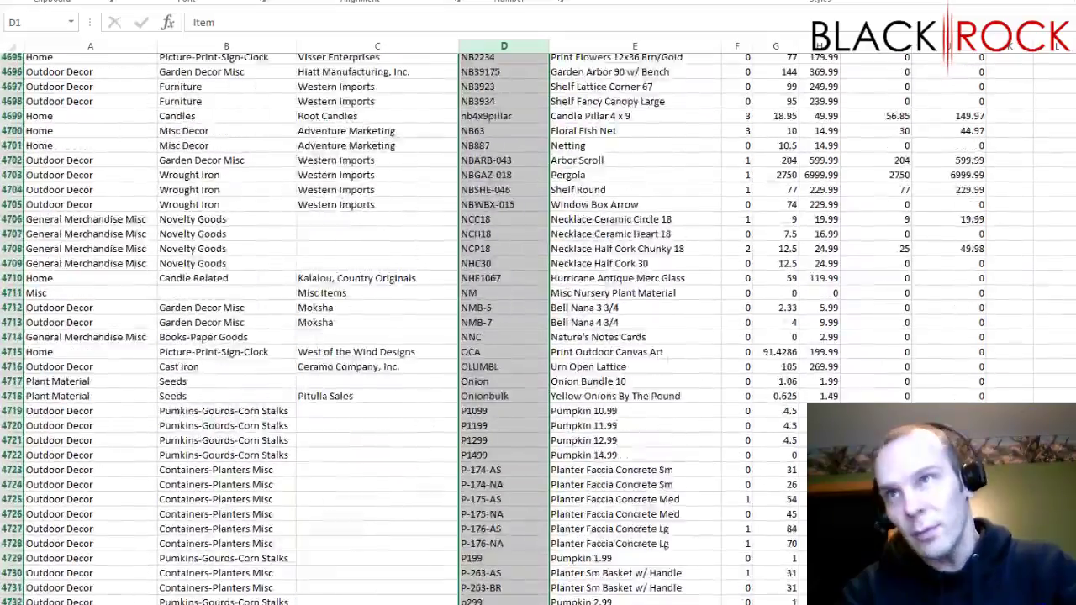
scroll(505, 328, "down", 15)
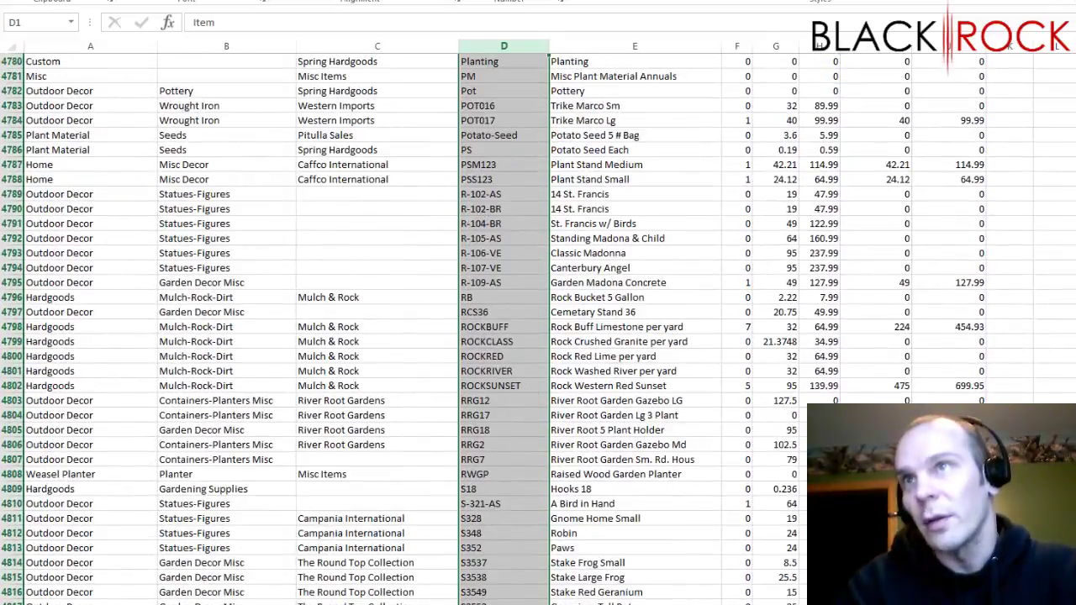
scroll(538, 327, "up", 20)
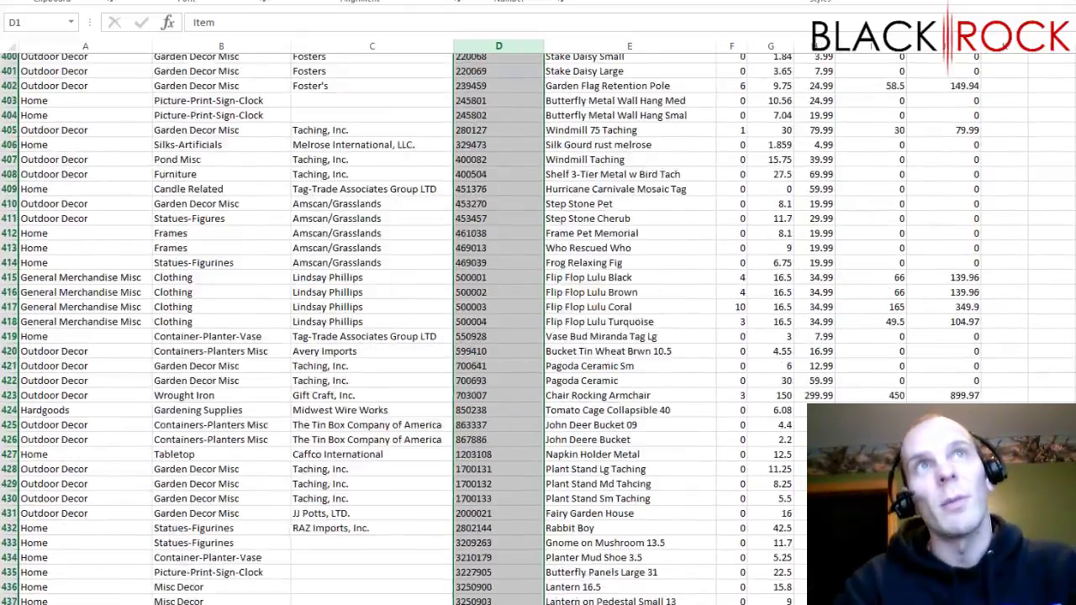
left_click(656, 46)
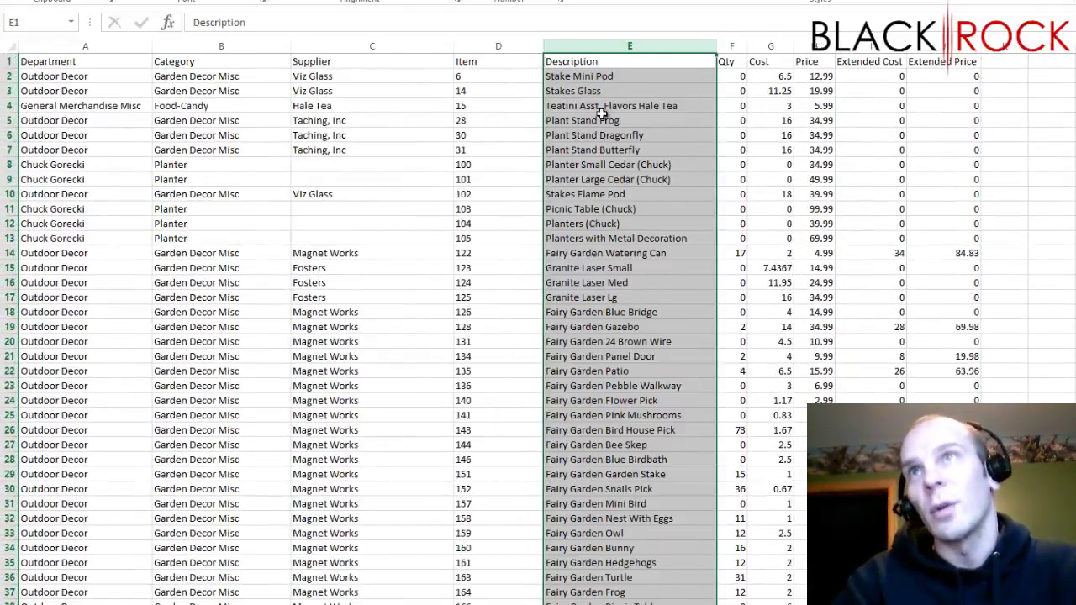
left_click(633, 225)
Step: Select the Qty, Cost and Price headings to check those columns
scroll(651, 370, "down", 5)
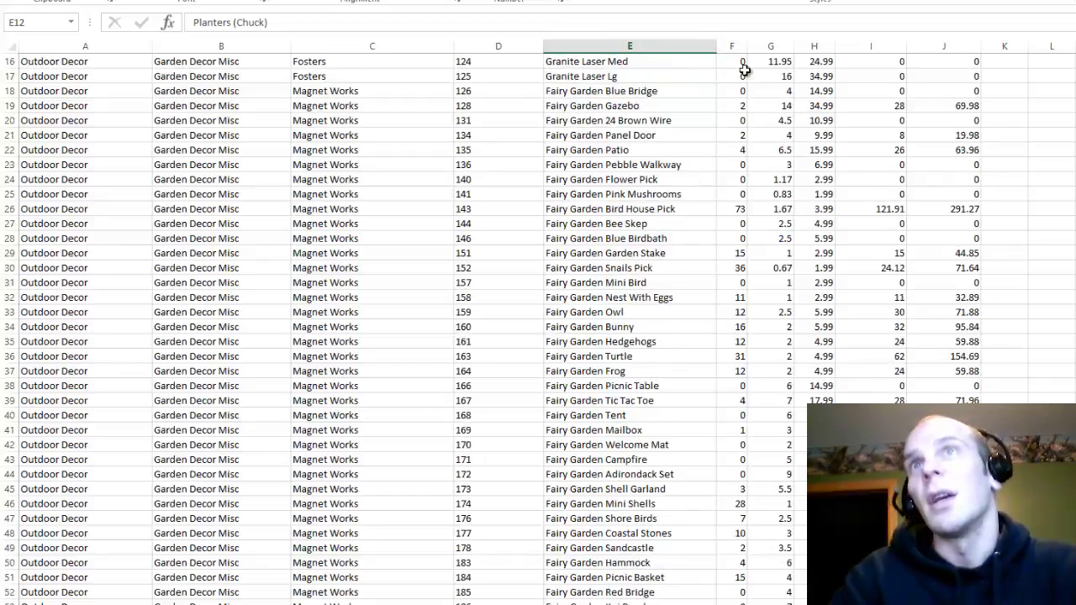
scroll(740, 84, "up", 5)
left_click(743, 62)
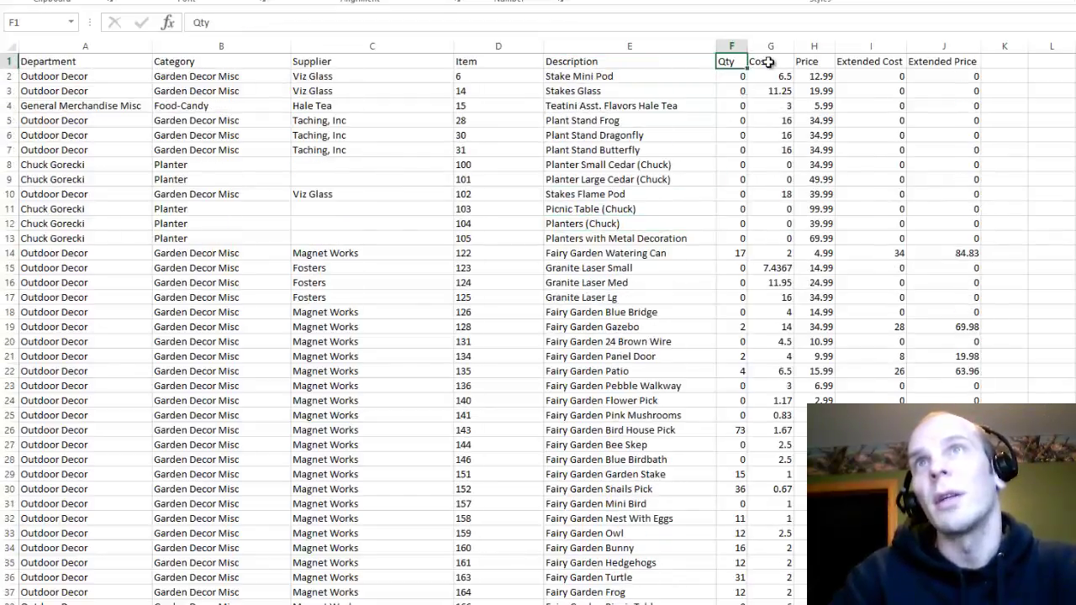
left_click(783, 61)
left_click(808, 62)
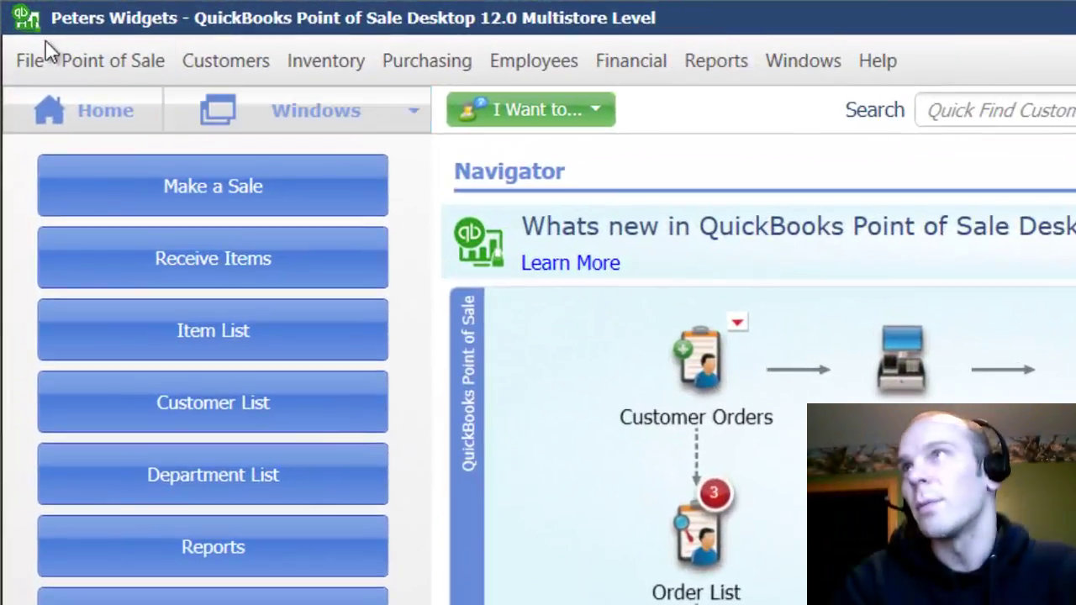
Step: Launch the Data Import Wizard via File > Utilities > Import for Inventory Items, using the Custom file method
left_click(25, 64)
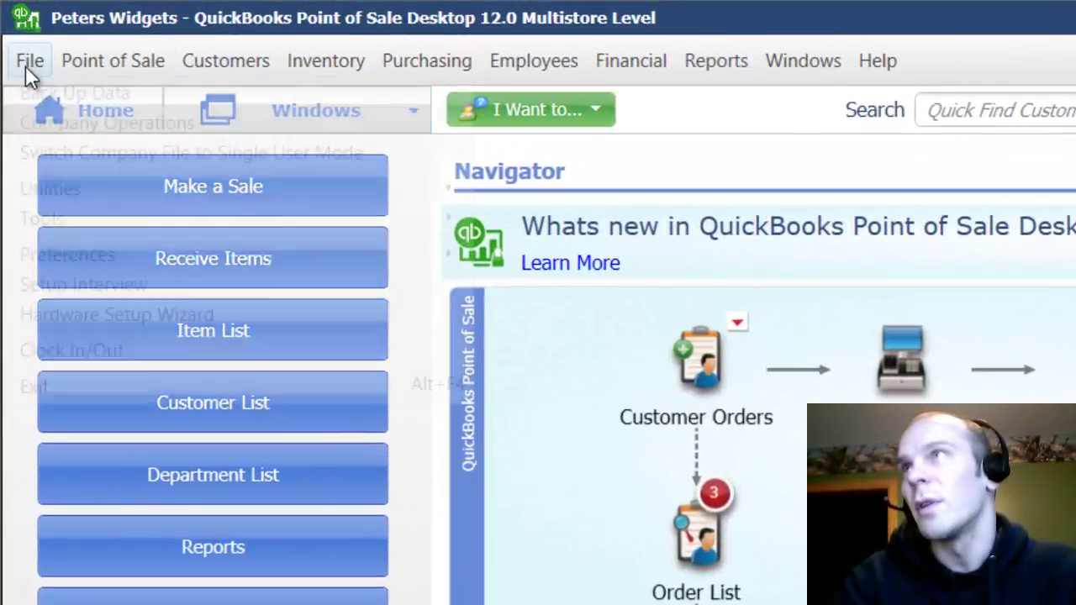
mouse_move(74, 177)
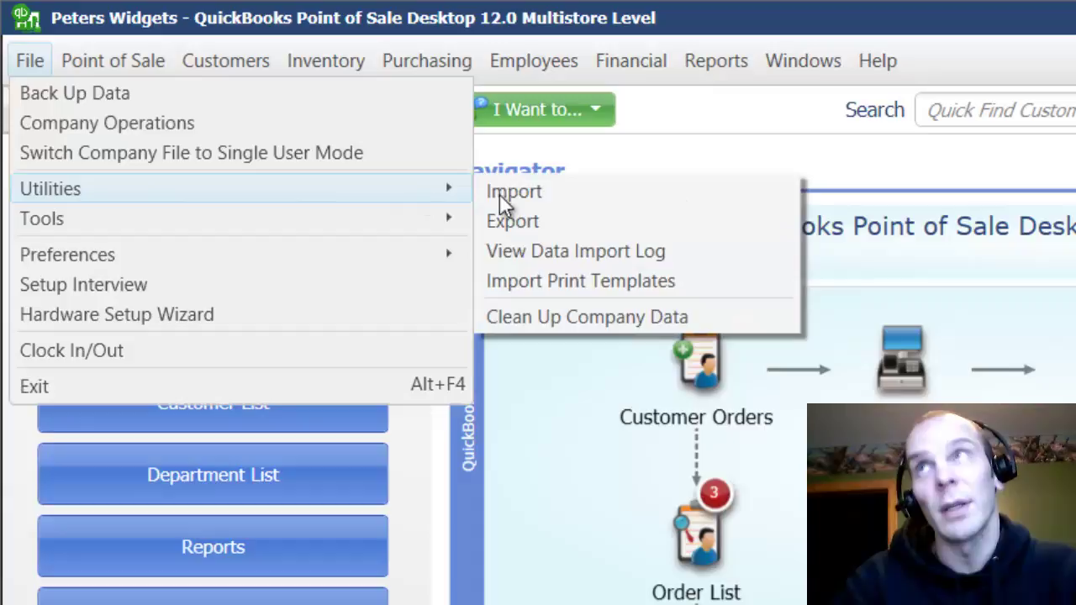
left_click(551, 195)
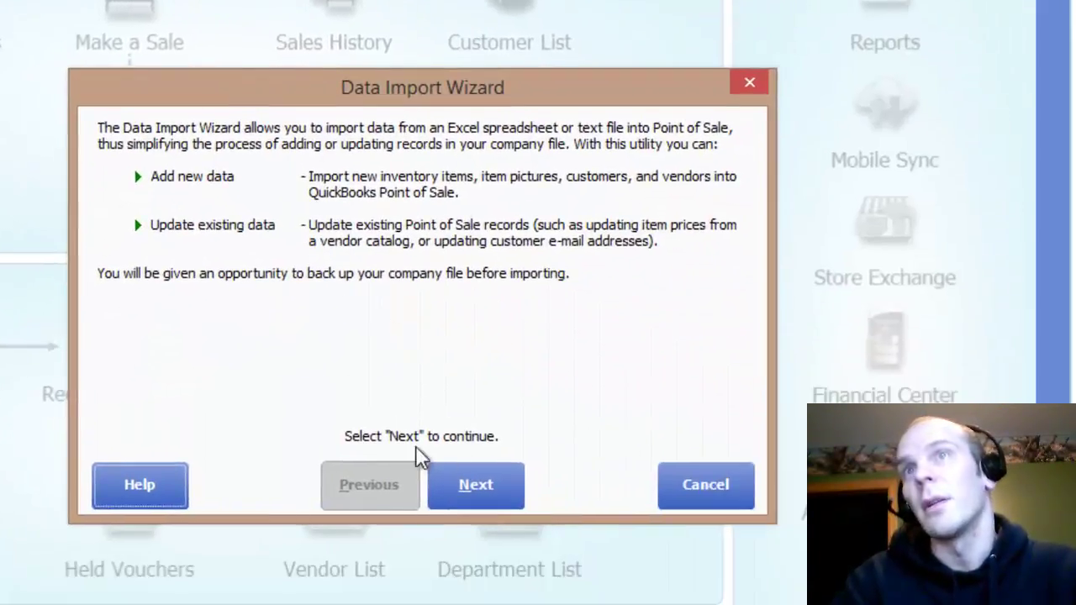
left_click(474, 485)
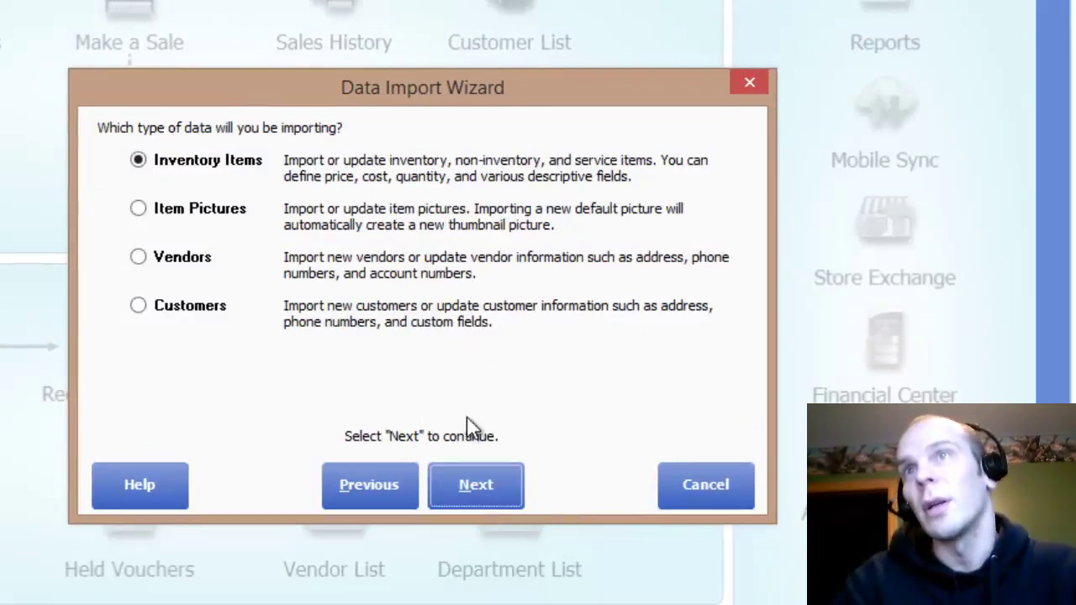
left_click(471, 488)
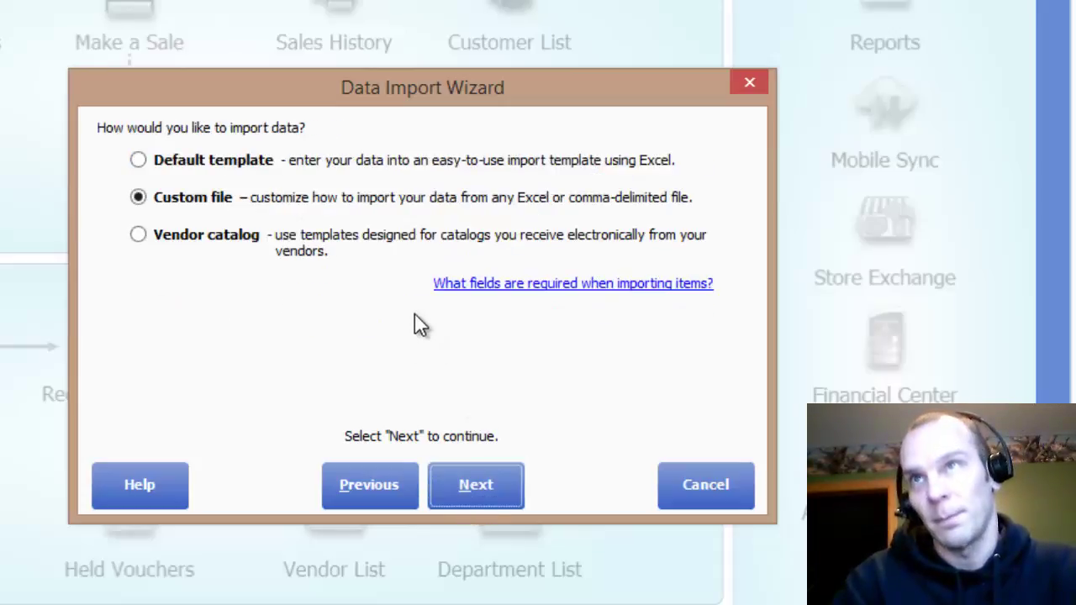
left_click(197, 162)
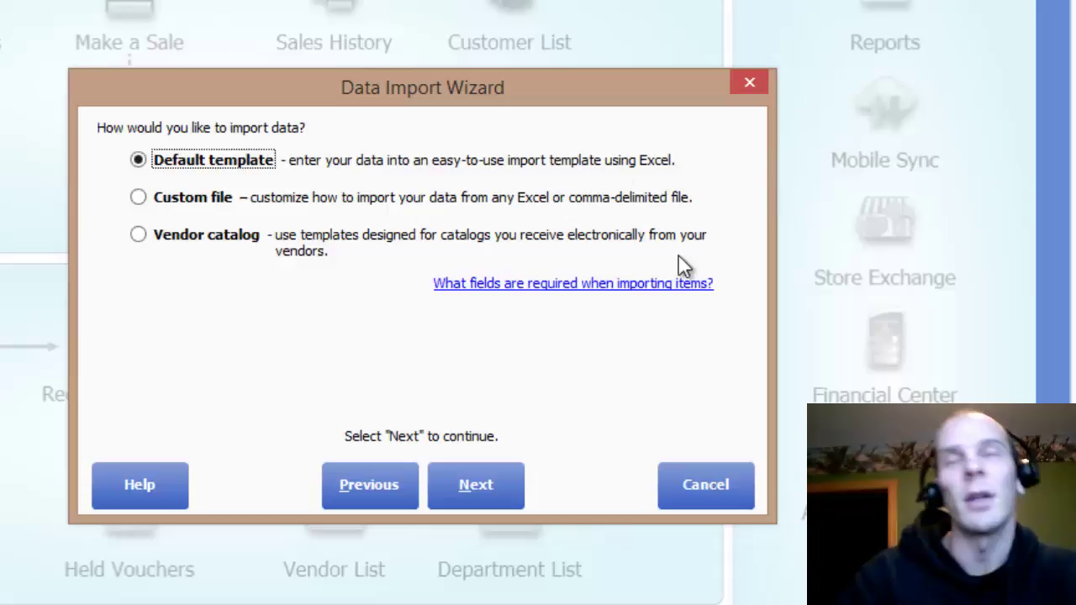
left_click(192, 202)
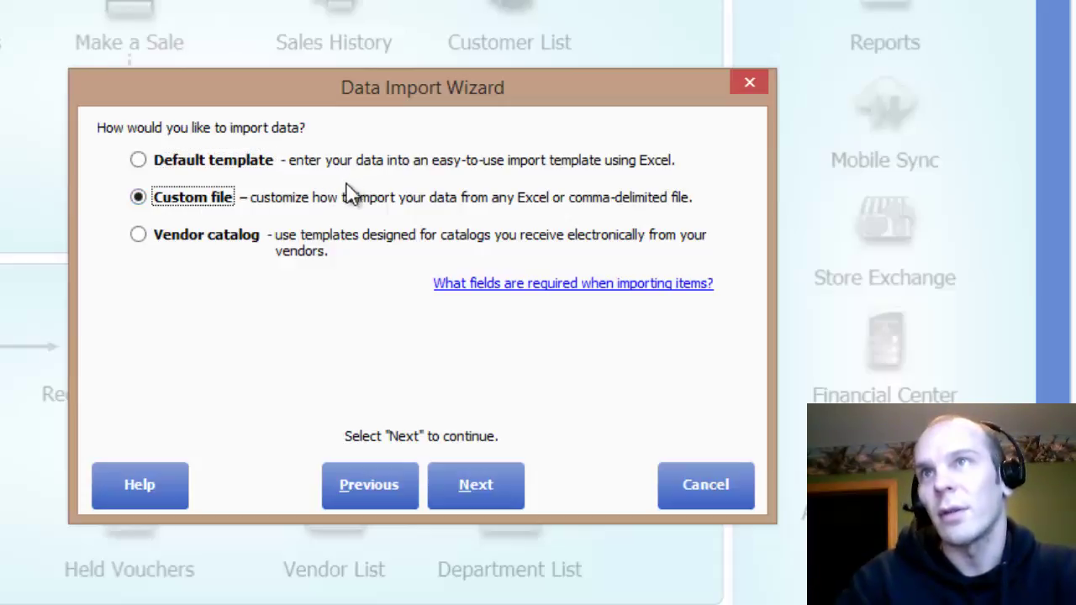
Step: Choose Clean Item Value List.xlsx, its Item Value List sheet, with data starting on row 2
left_click(467, 480)
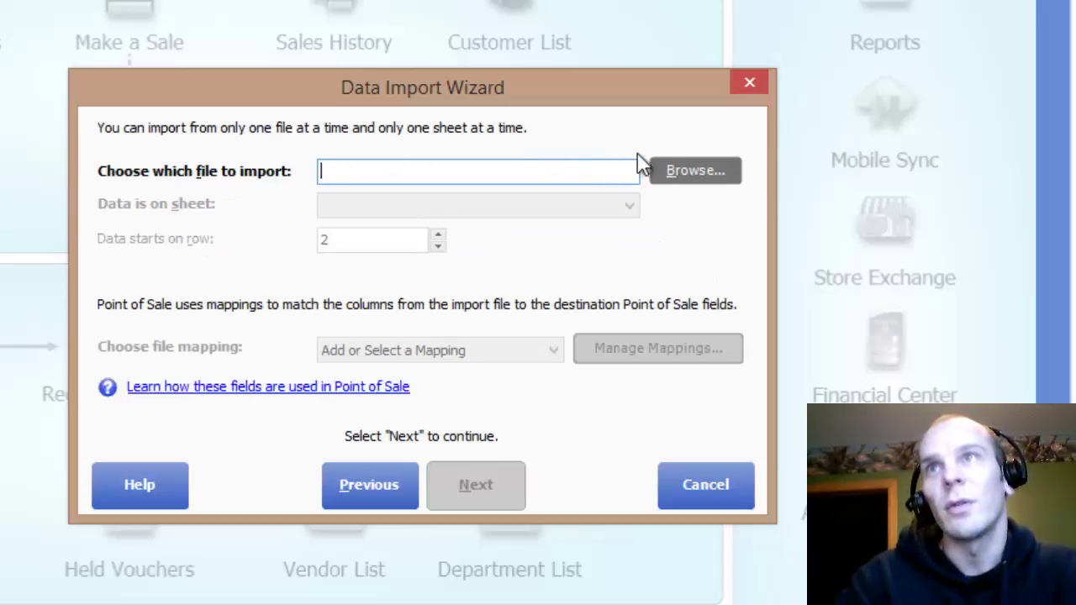
left_click(685, 165)
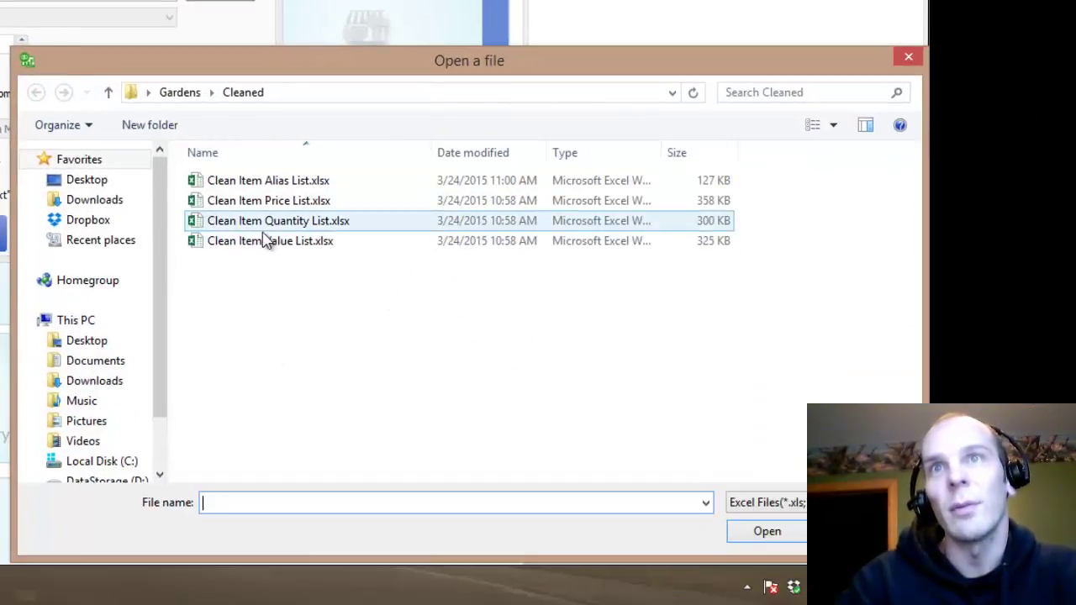
double_click(265, 241)
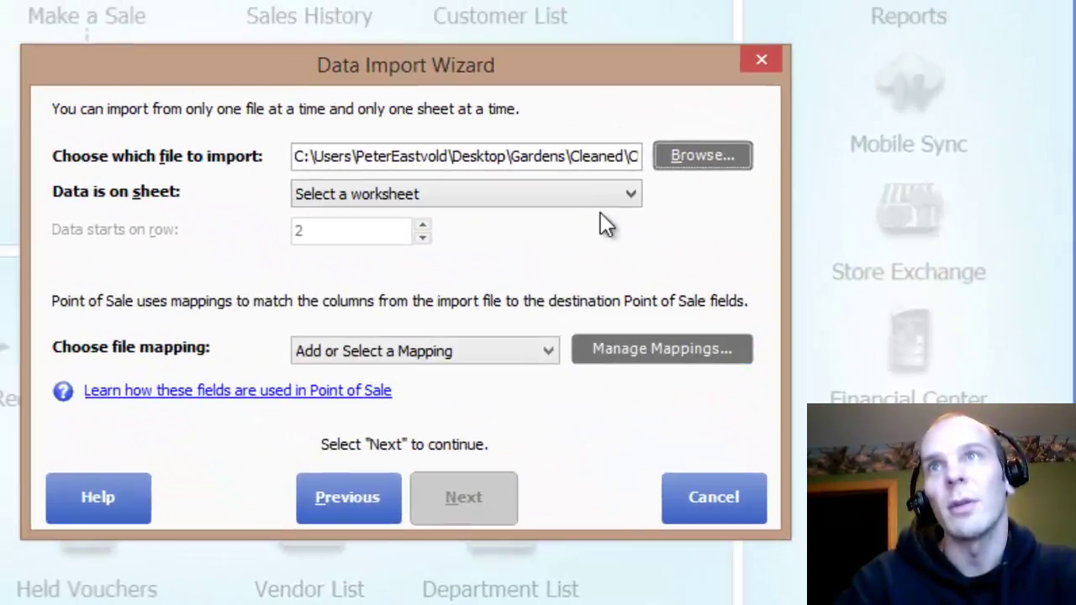
left_click(567, 195)
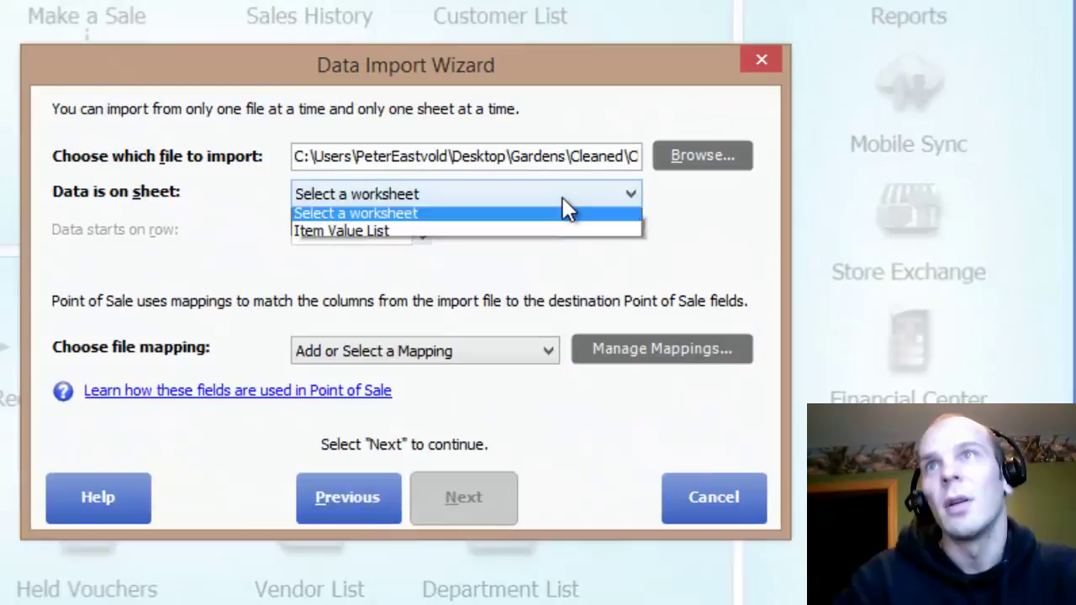
left_click(320, 237)
left_click(316, 238)
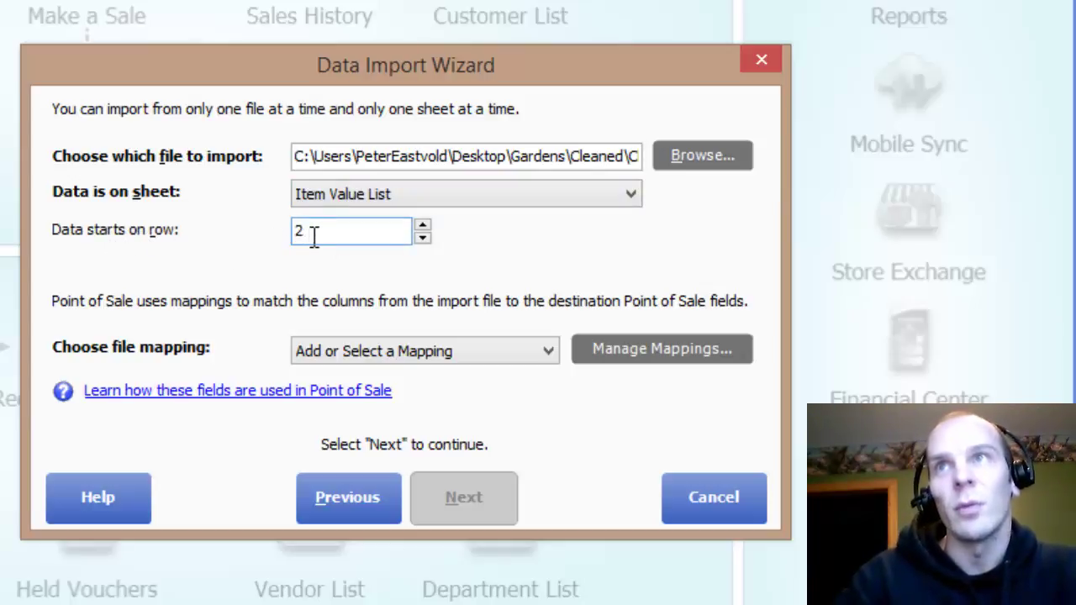
left_click_drag(313, 237, 248, 238)
left_click(372, 233)
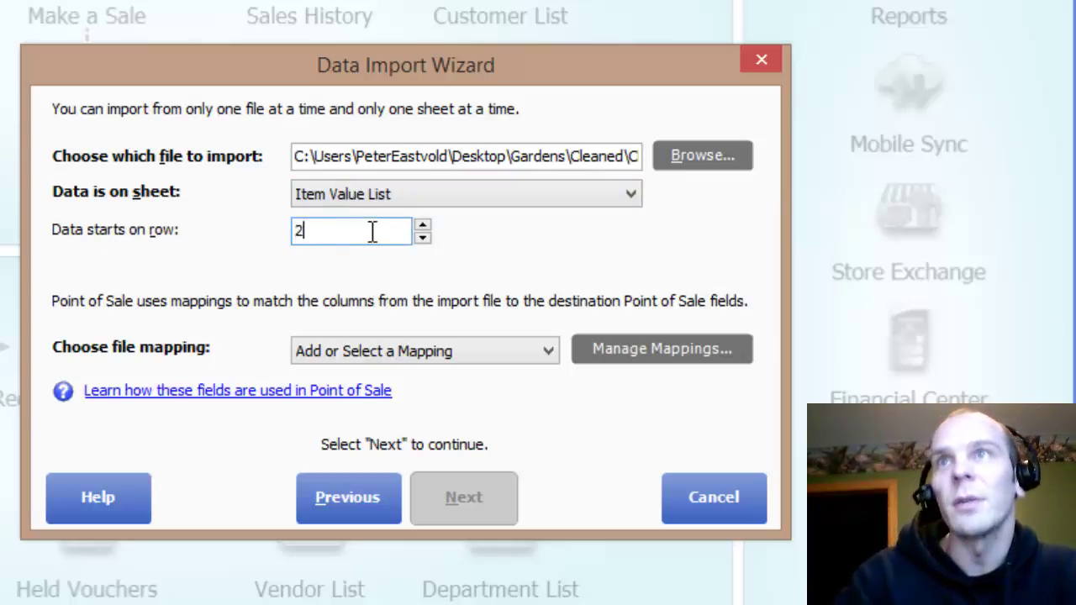
Step: Open the 'Choose file mapping' list of file mappings
left_click(365, 353)
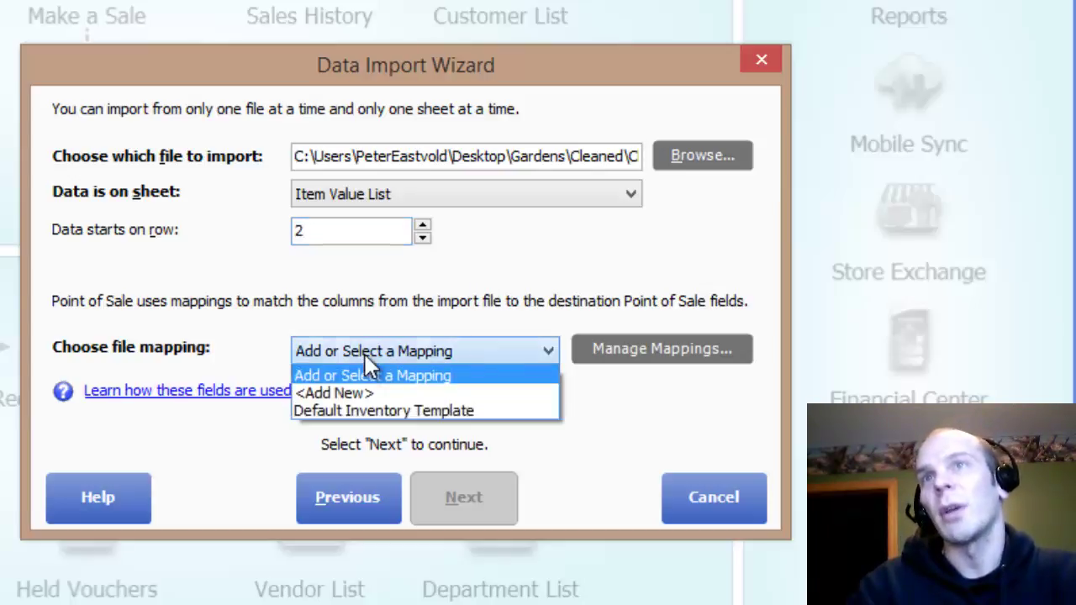
left_click(579, 304)
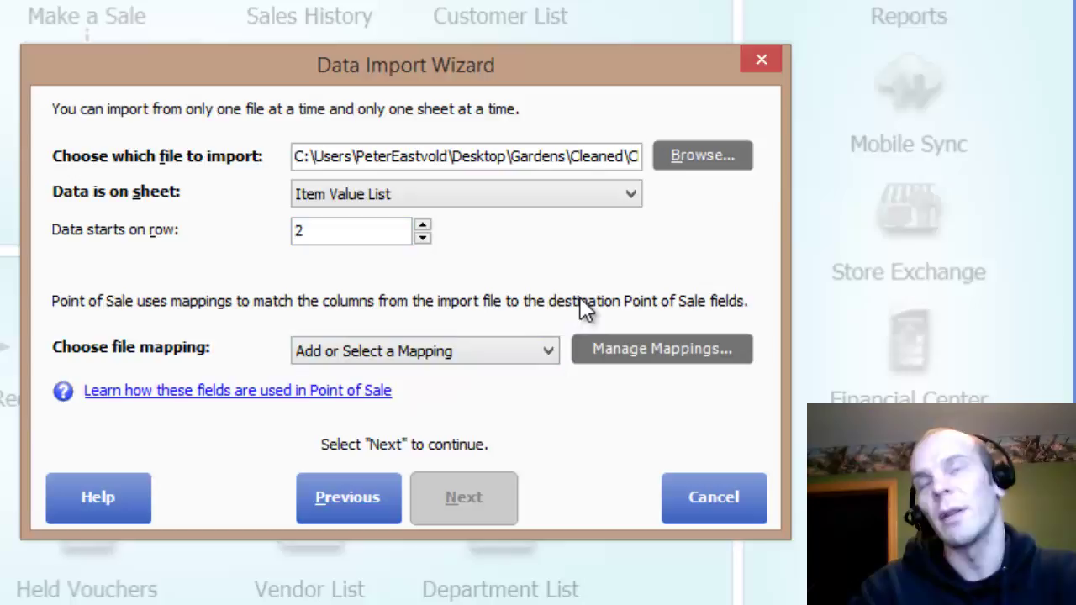
left_click(545, 353)
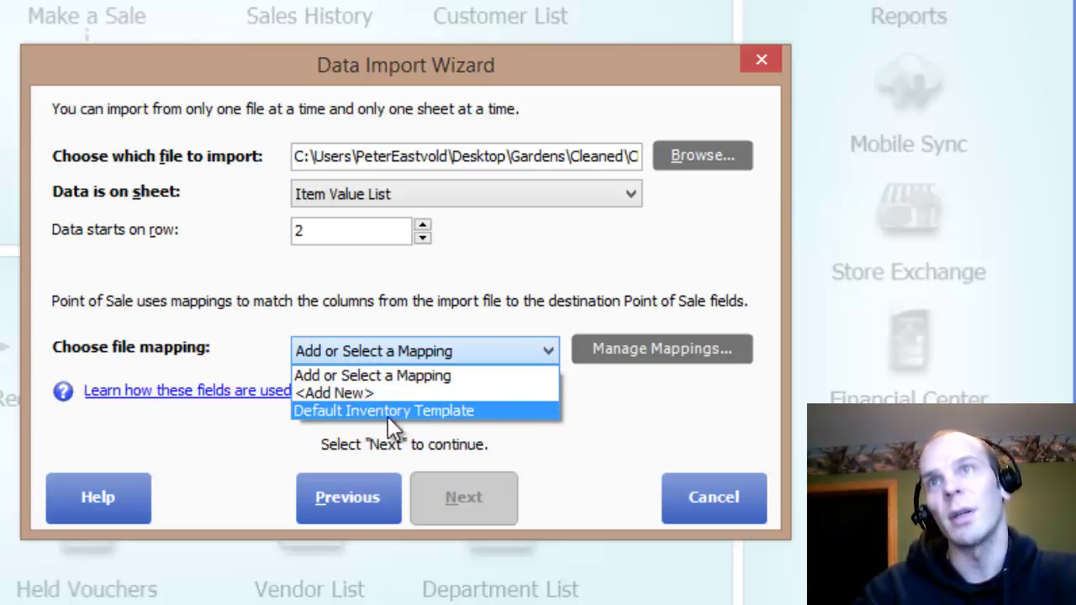
Step: Create a new mapping with <Add New>, open its editor and type a mapping name
left_click(318, 393)
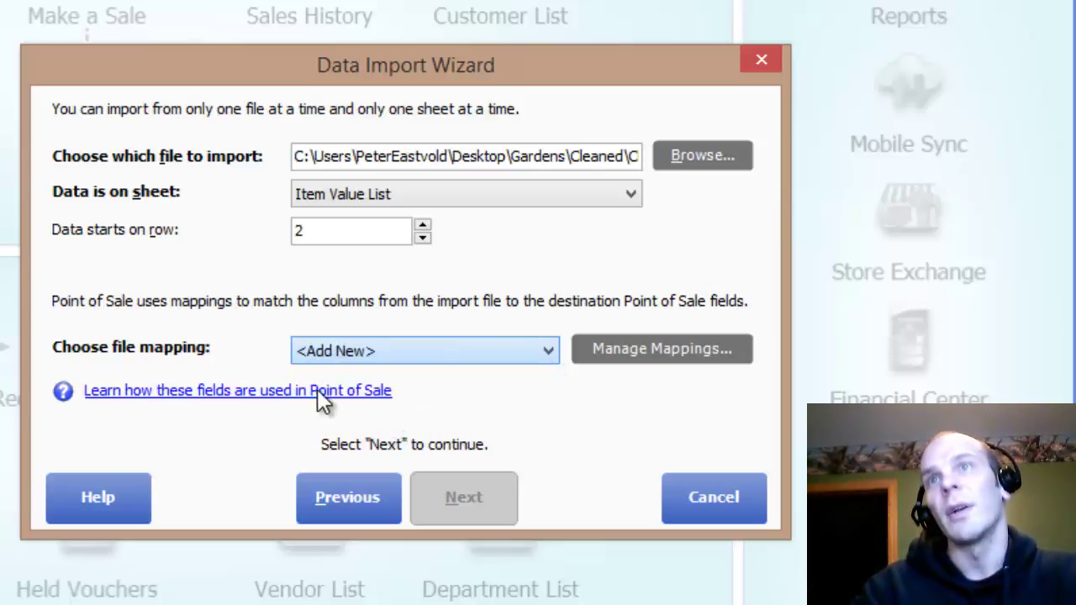
left_click(655, 355)
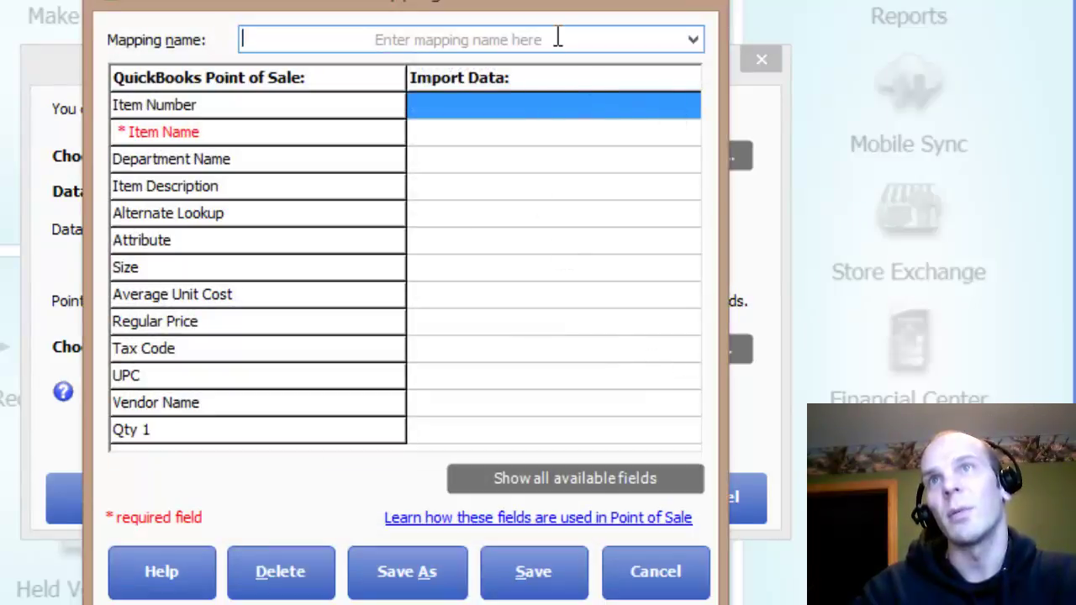
left_click(693, 39)
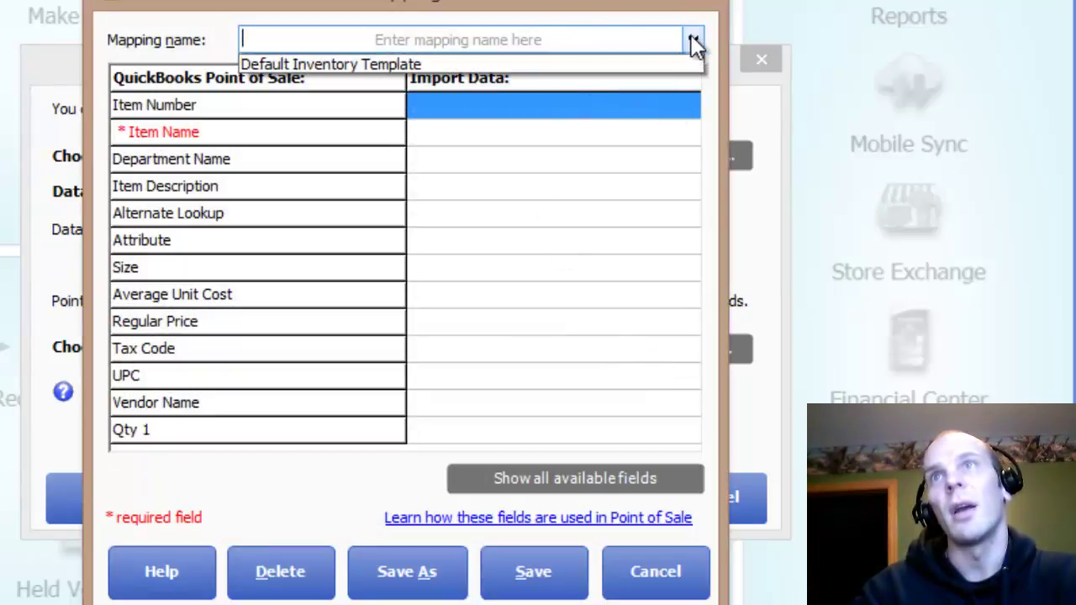
left_click(693, 39)
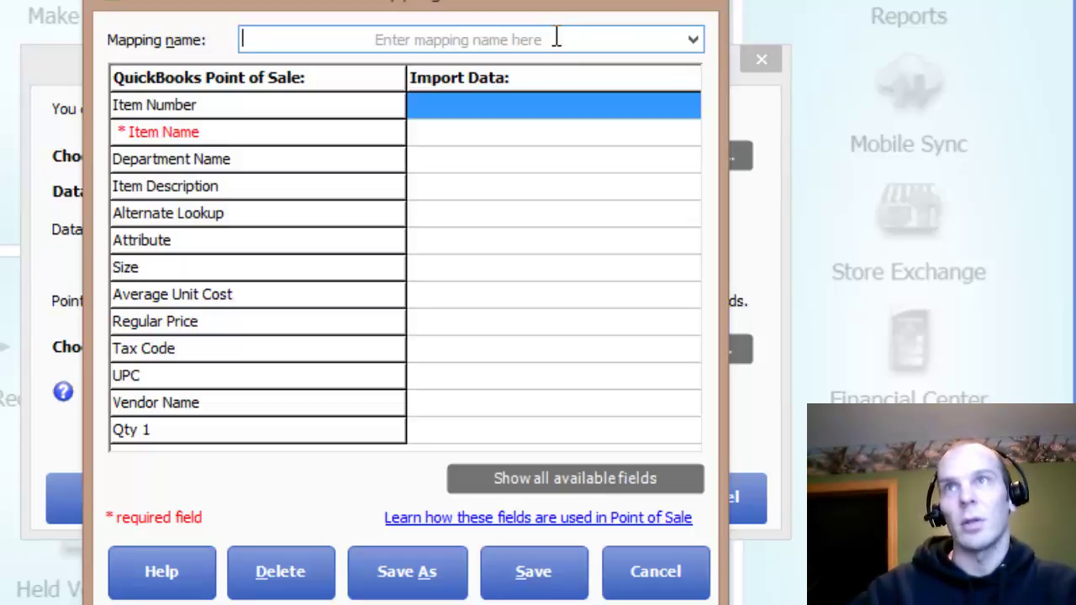
type("Peter")
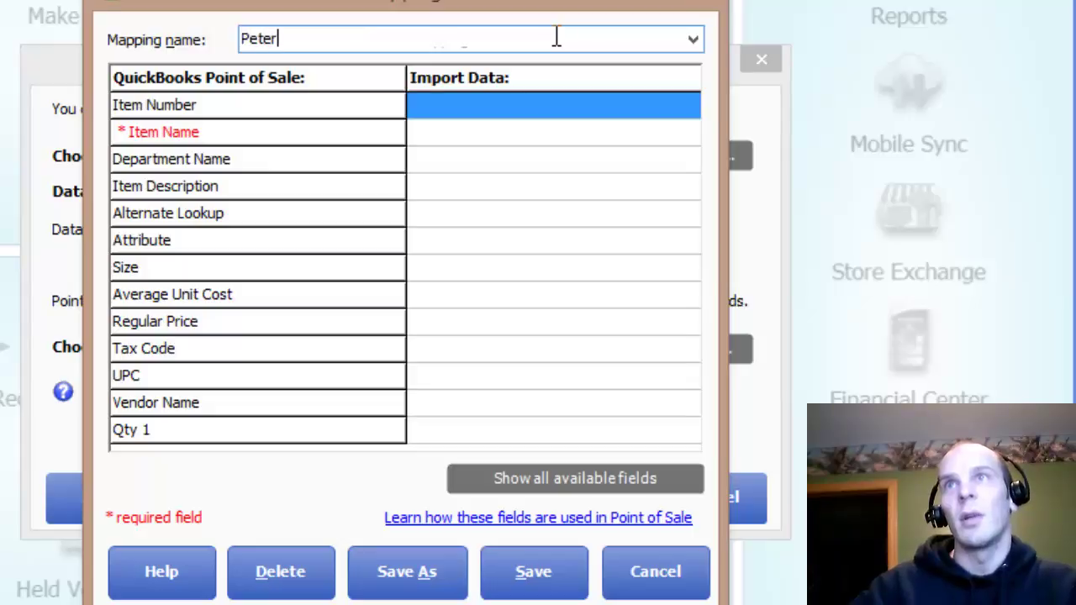
type("-1")
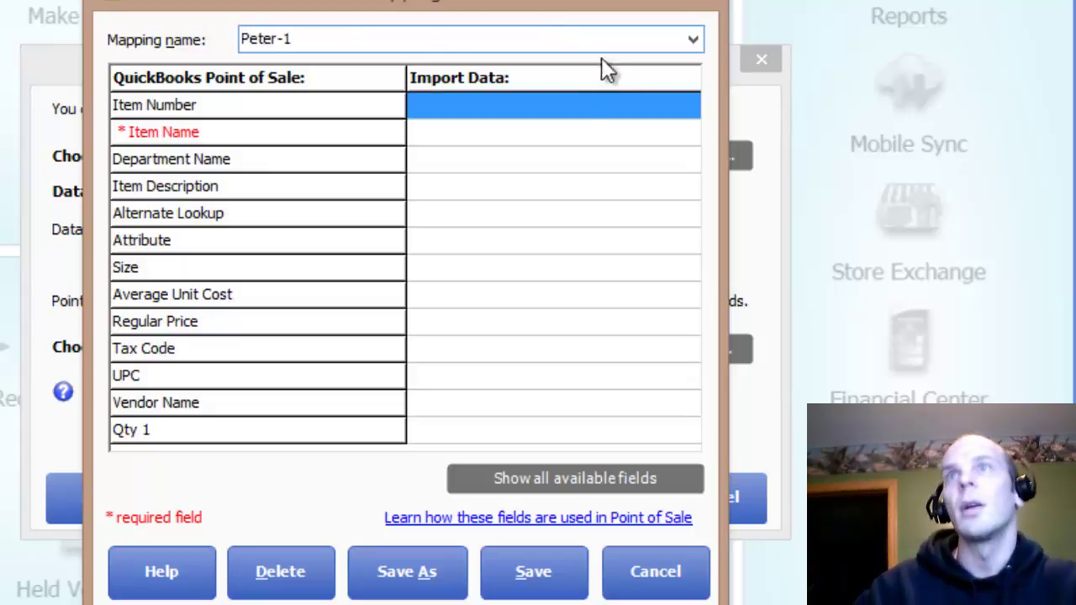
Step: Show all available fields, save the mapping, and leave Item Number unmapped
left_click(554, 476)
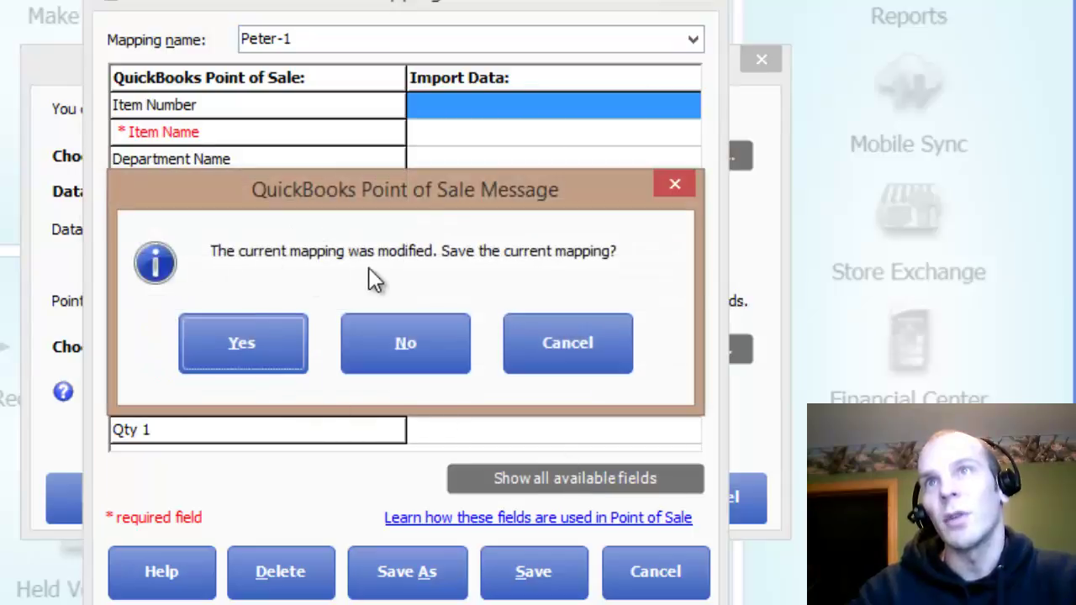
left_click(278, 340)
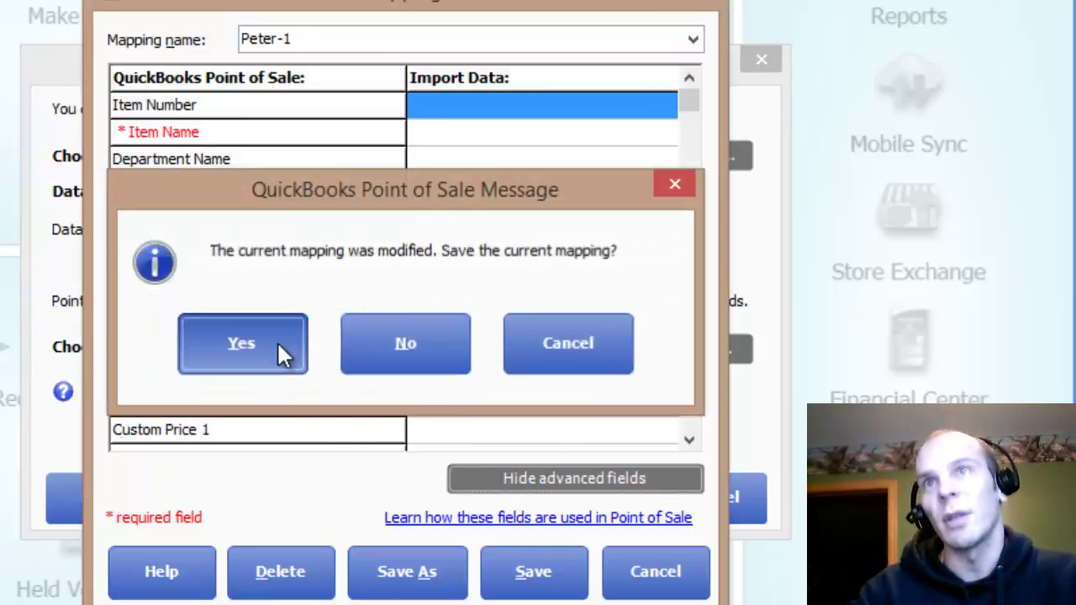
left_click(261, 139)
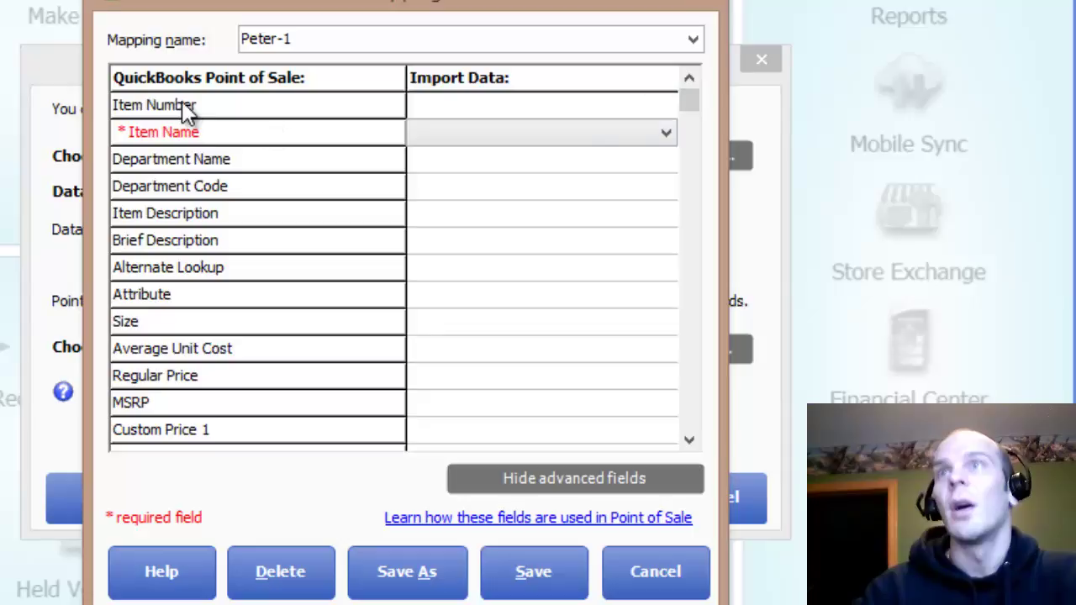
left_click(645, 107)
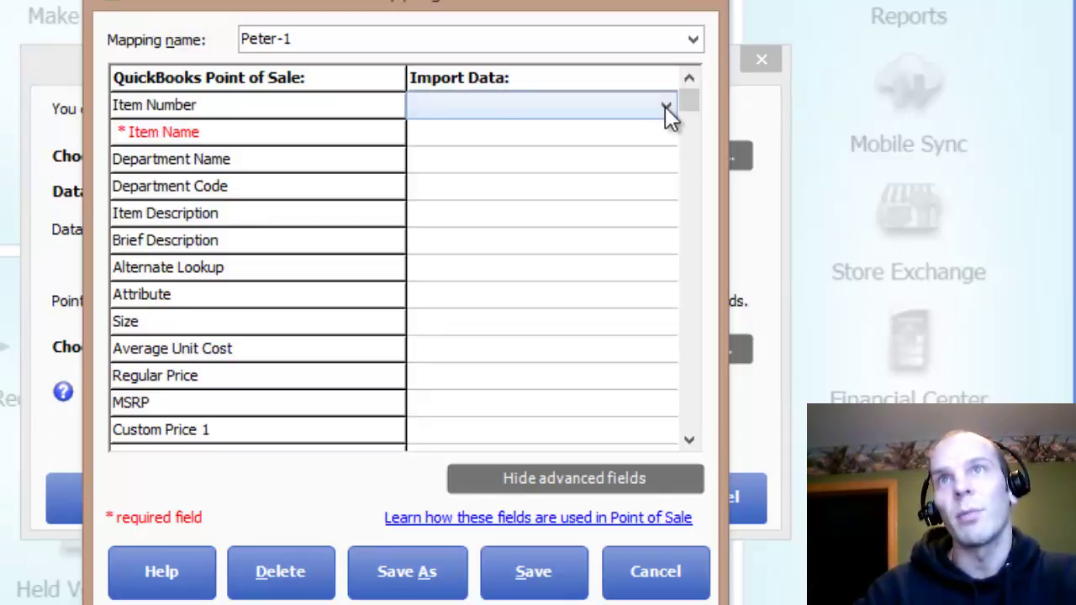
left_click(665, 106)
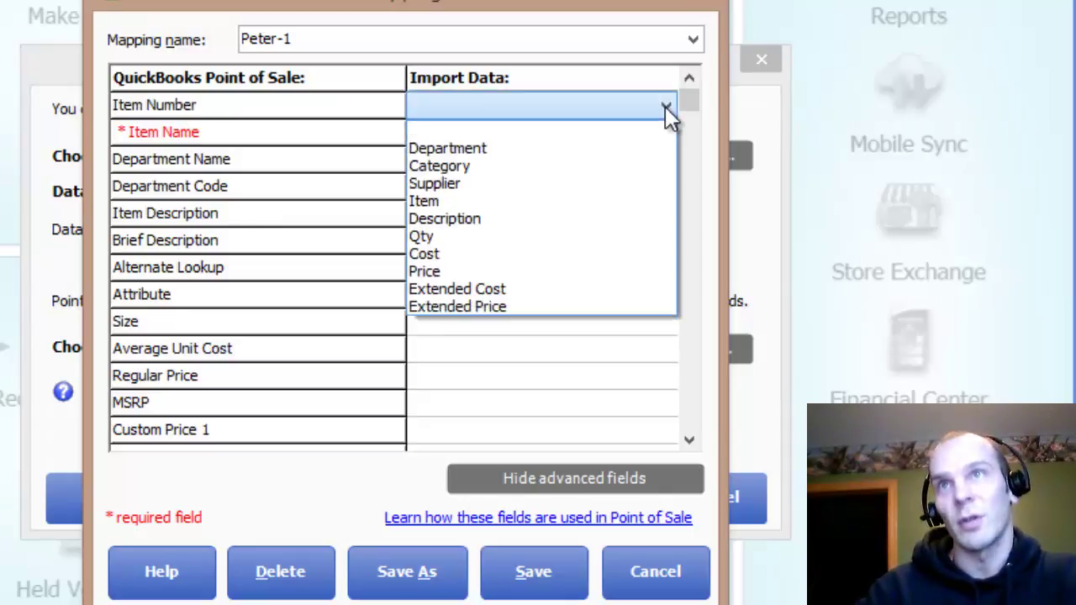
left_click(316, 130)
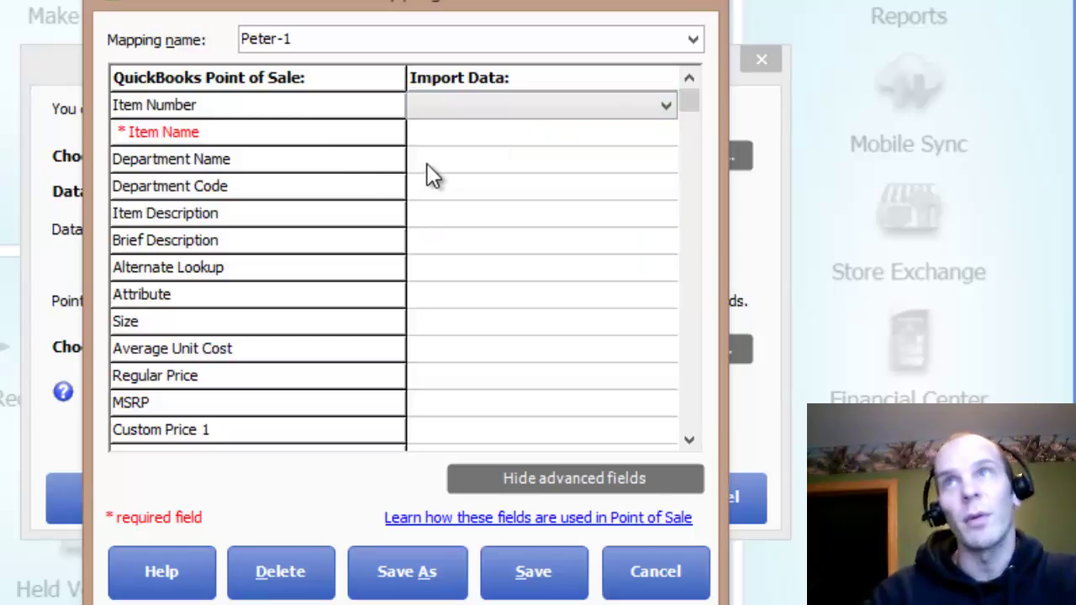
Step: Map Item Name to Description, Department Name to Department, and Alternate Lookup to Item
left_click(632, 137)
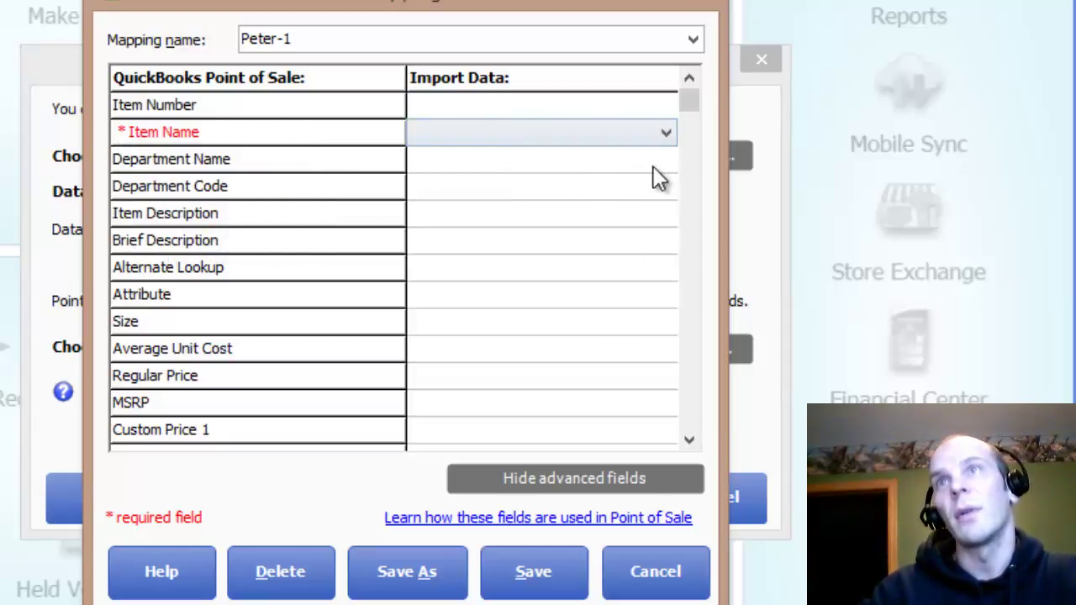
left_click(665, 136)
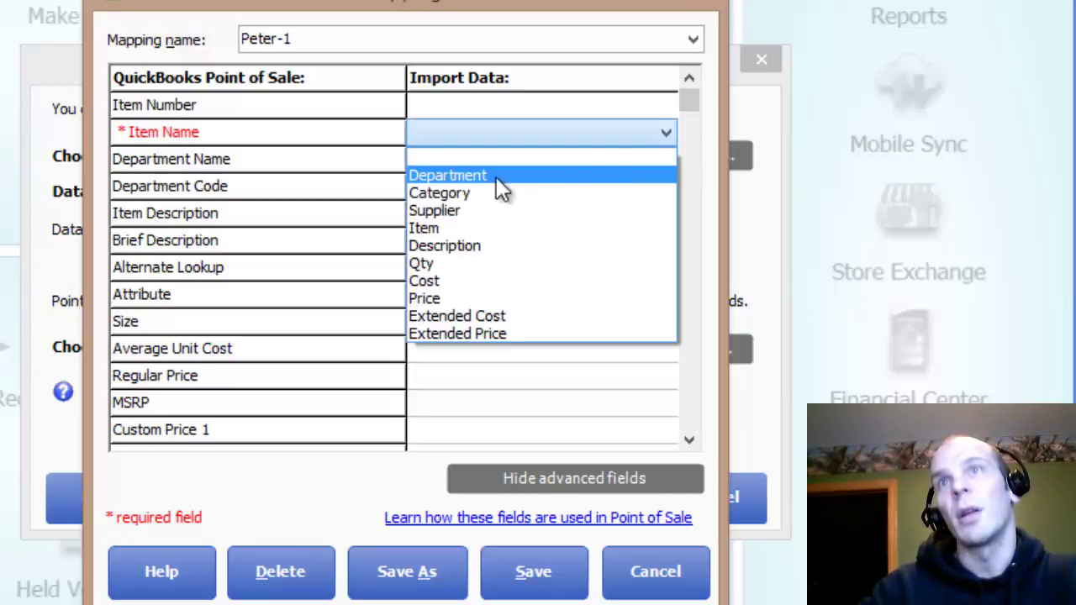
left_click(493, 247)
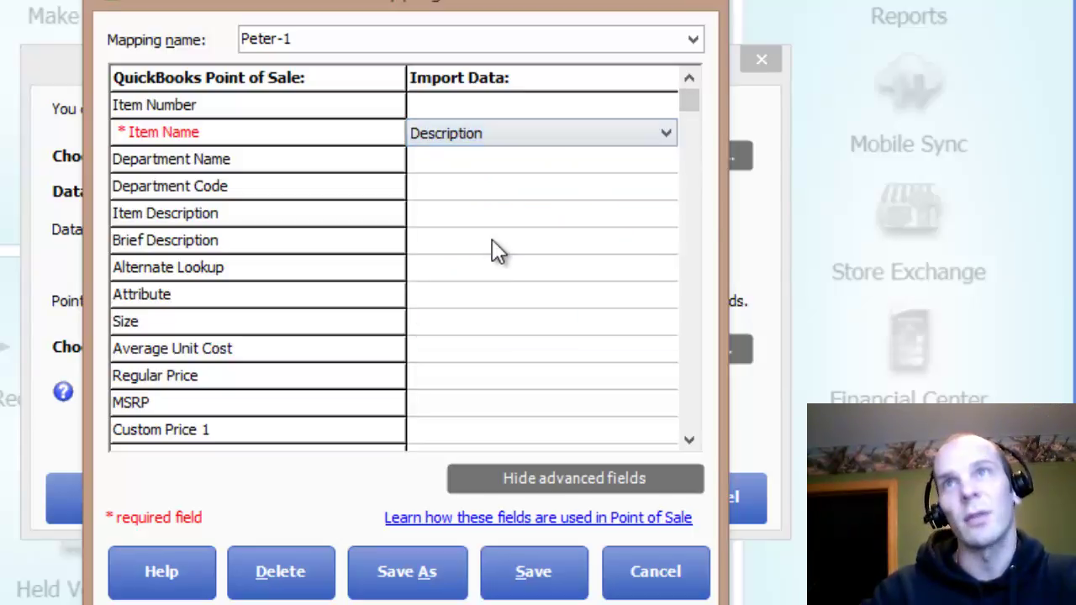
left_click(469, 158)
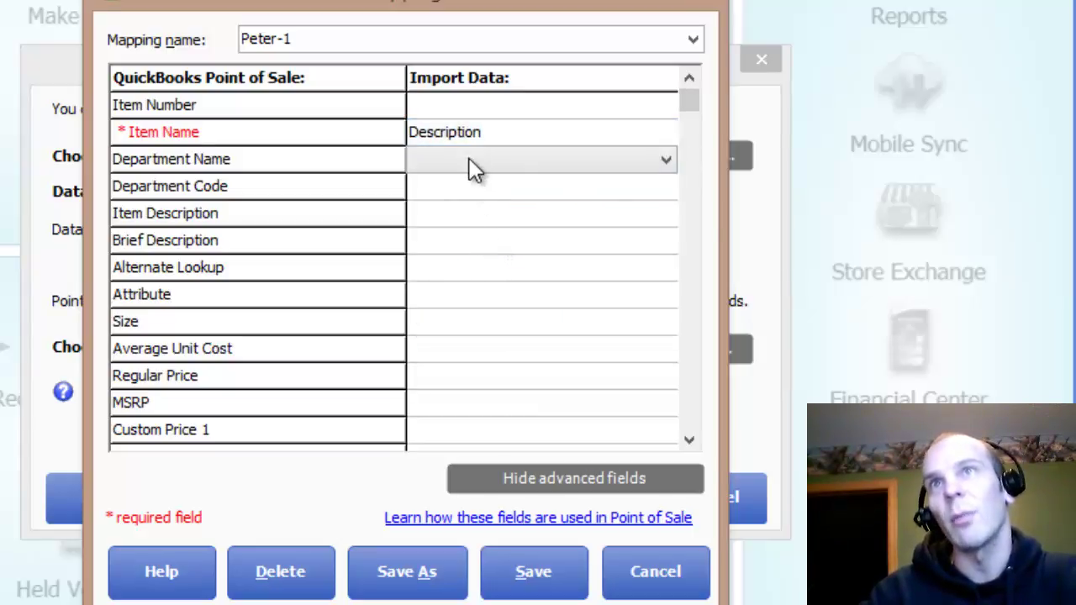
left_click(662, 159)
left_click(632, 203)
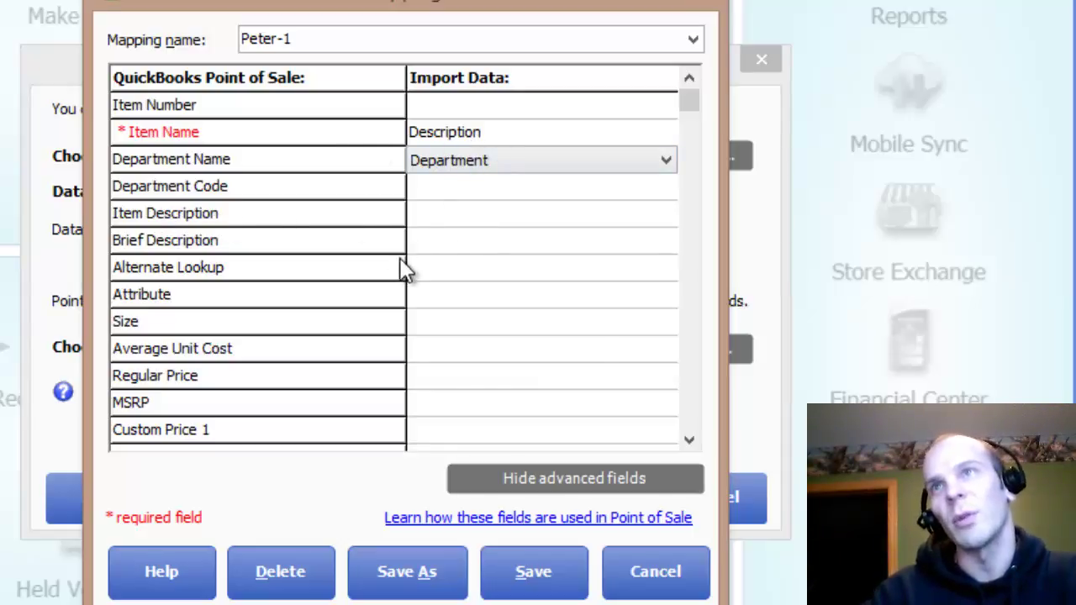
mouse_move(388, 278)
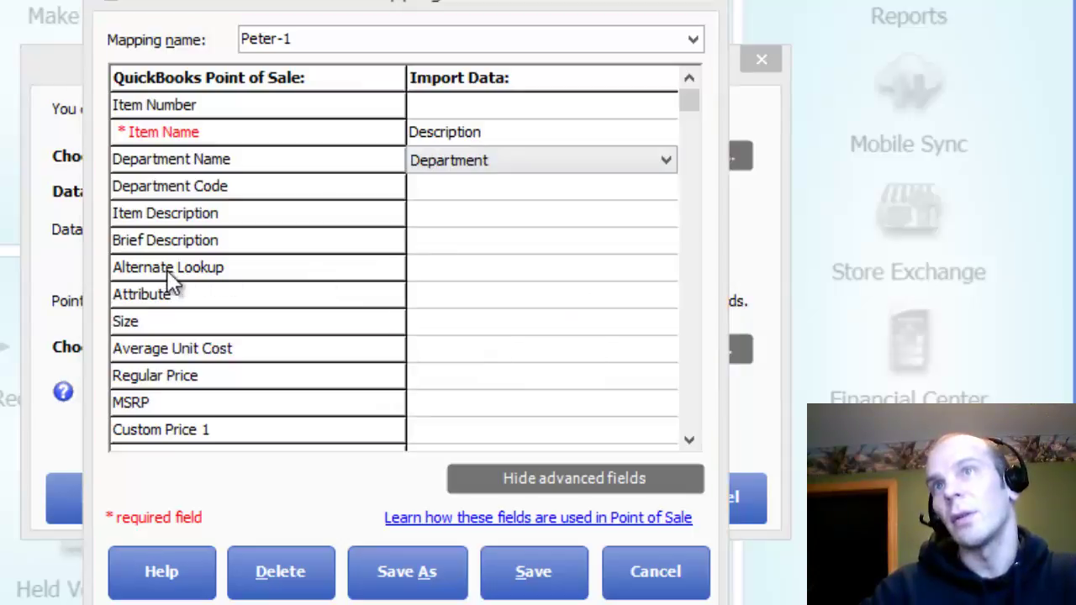
left_click(519, 274)
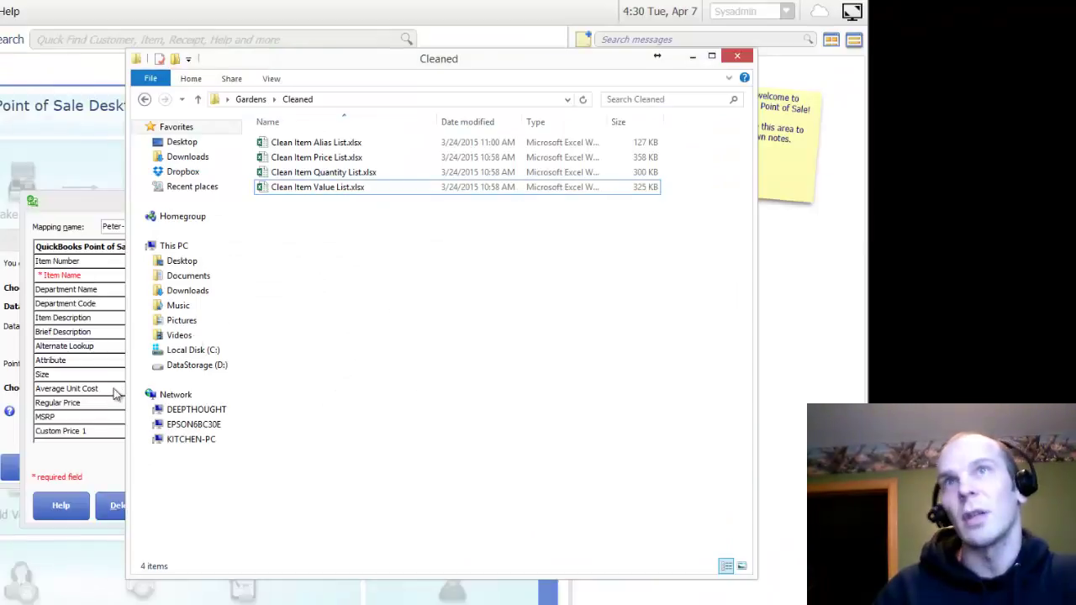
Step: Open Clean Item Value List.xlsx and select item codes SHE028 through STSE in column D
left_click(300, 188)
double_click(301, 187)
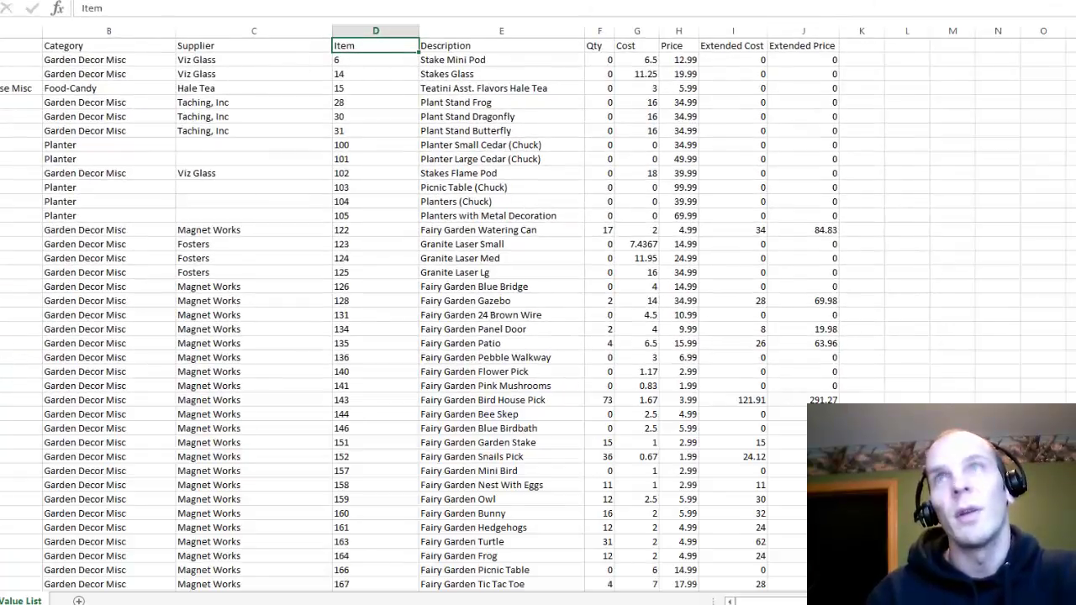
scroll(538, 311, "down", 20)
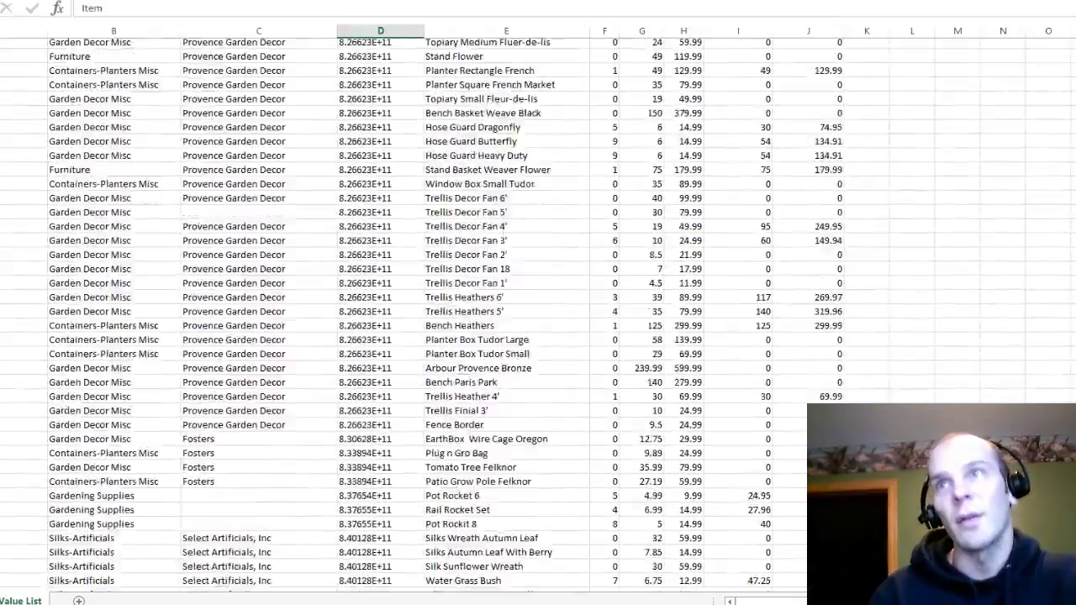
scroll(538, 311, "down", 20)
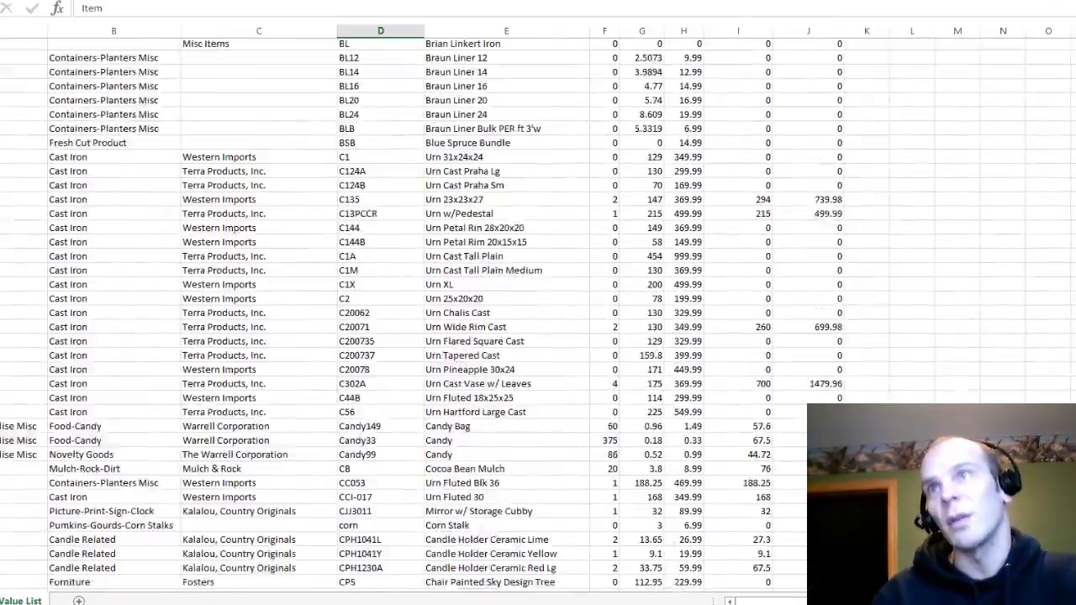
scroll(538, 311, "down", 9)
left_click(389, 272)
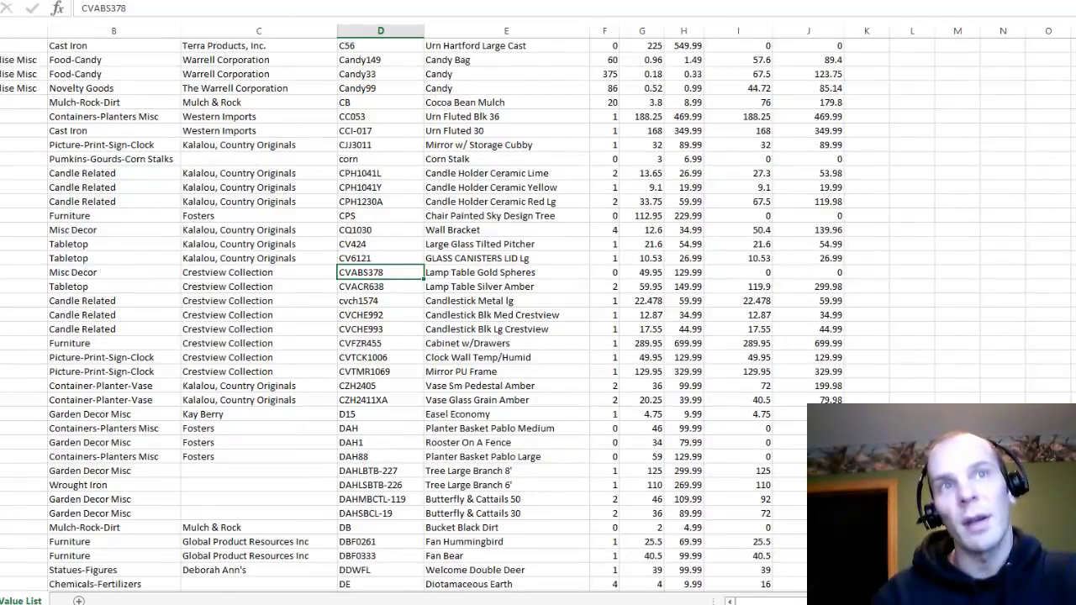
scroll(538, 311, "up", 20)
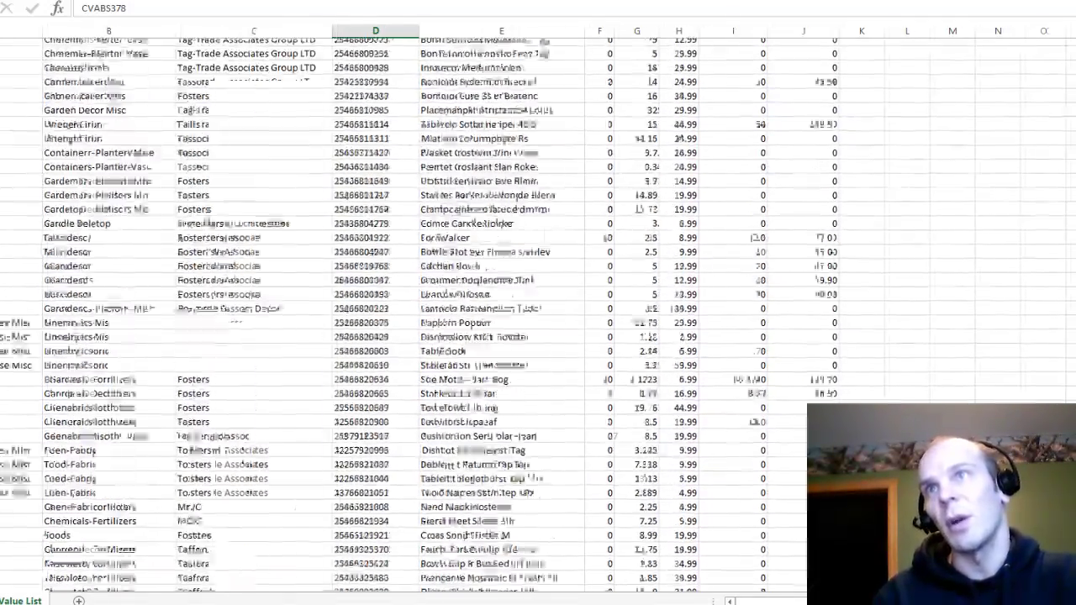
scroll(538, 311, "down", 20)
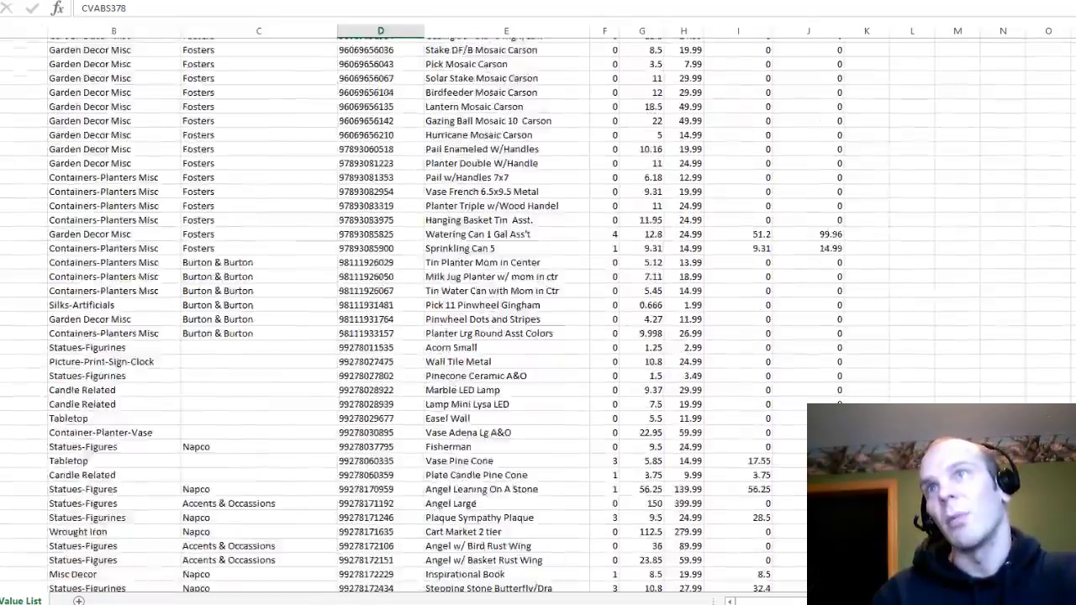
scroll(537, 311, "down", 20)
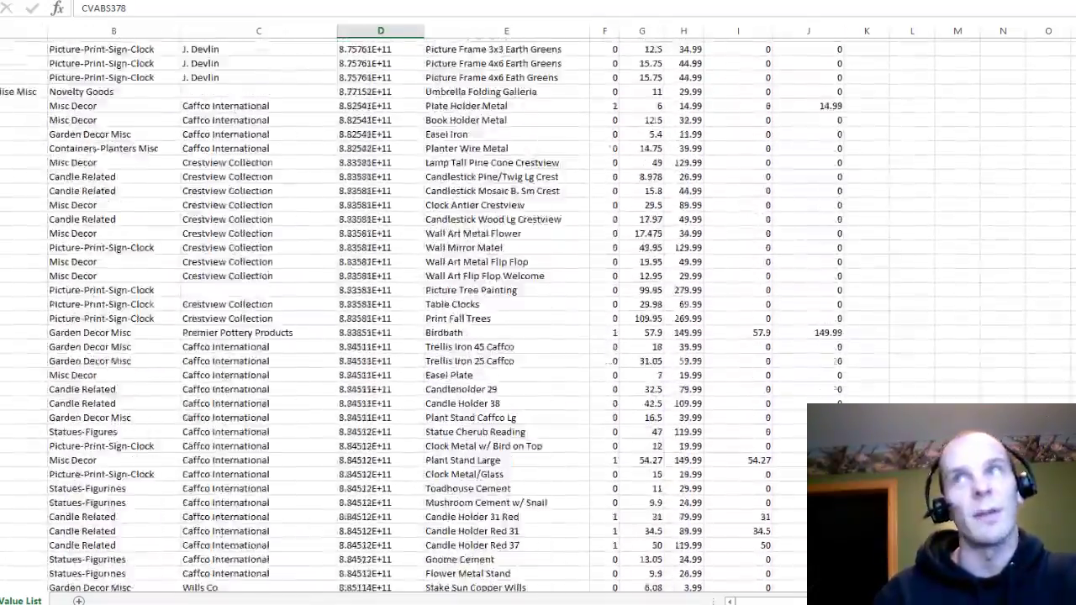
scroll(538, 311, "down", 15)
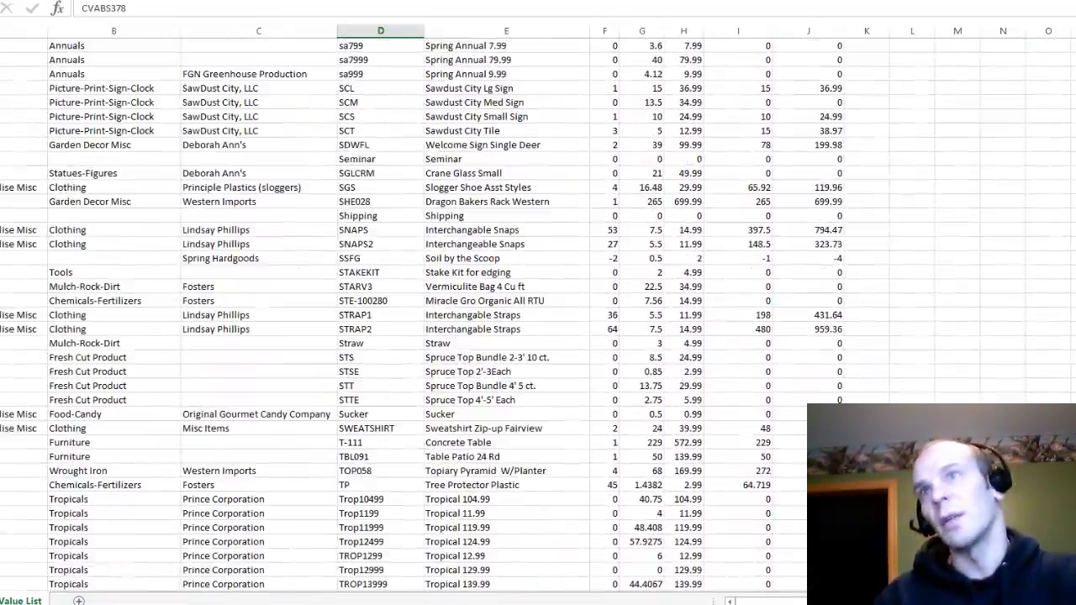
left_click(370, 244)
left_click_drag(372, 199, 378, 371)
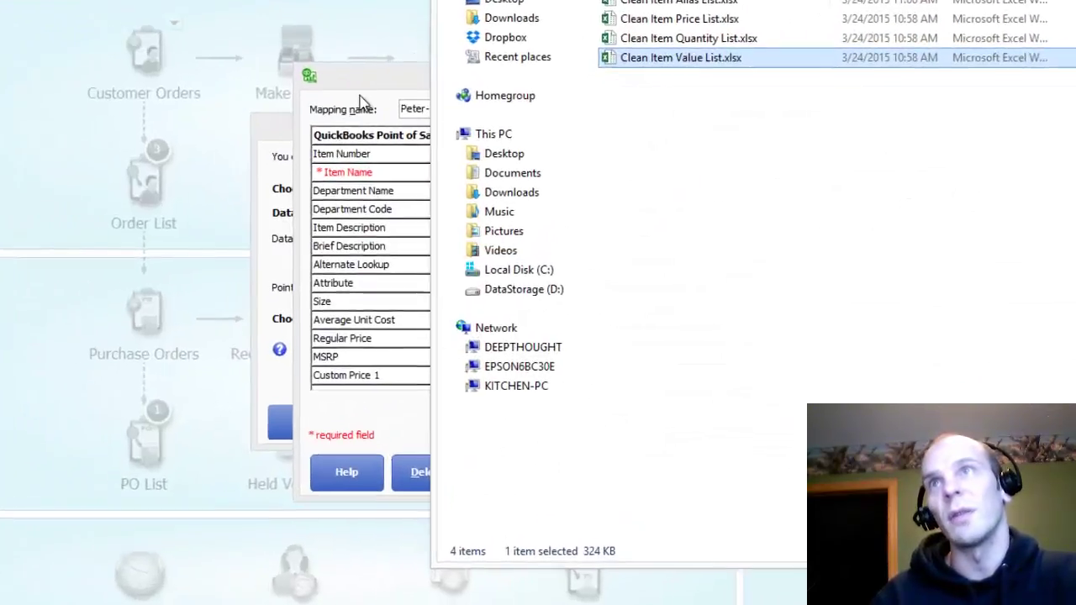
Step: Bring the Mappings dialog forward and scroll its field list through to Item Number
left_click(469, 119)
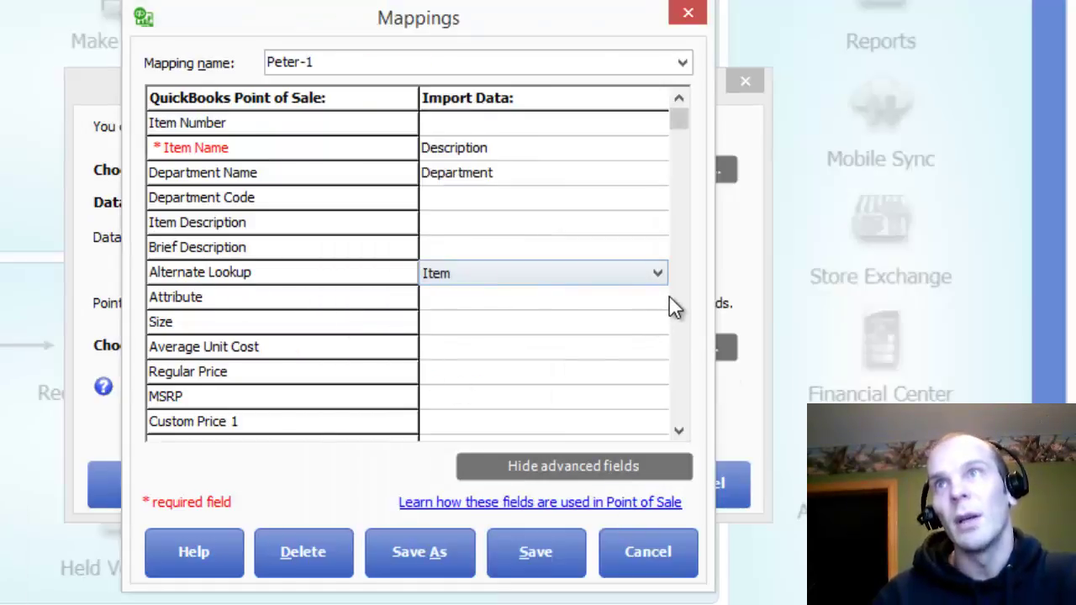
left_click_drag(680, 155, 658, 247)
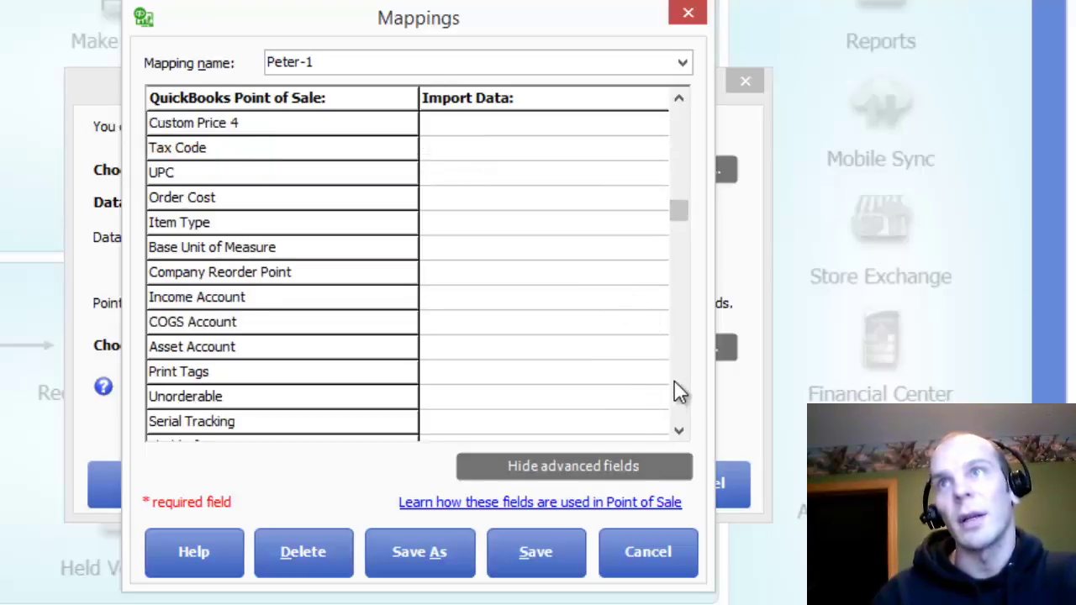
scroll(686, 438, "down", 3)
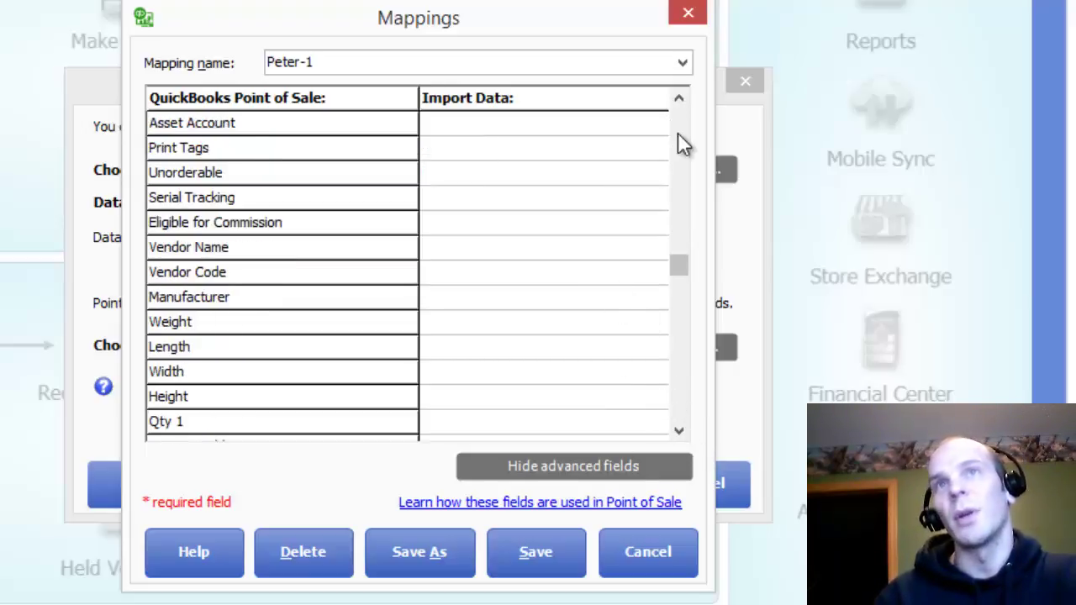
scroll(679, 133, "up", 4)
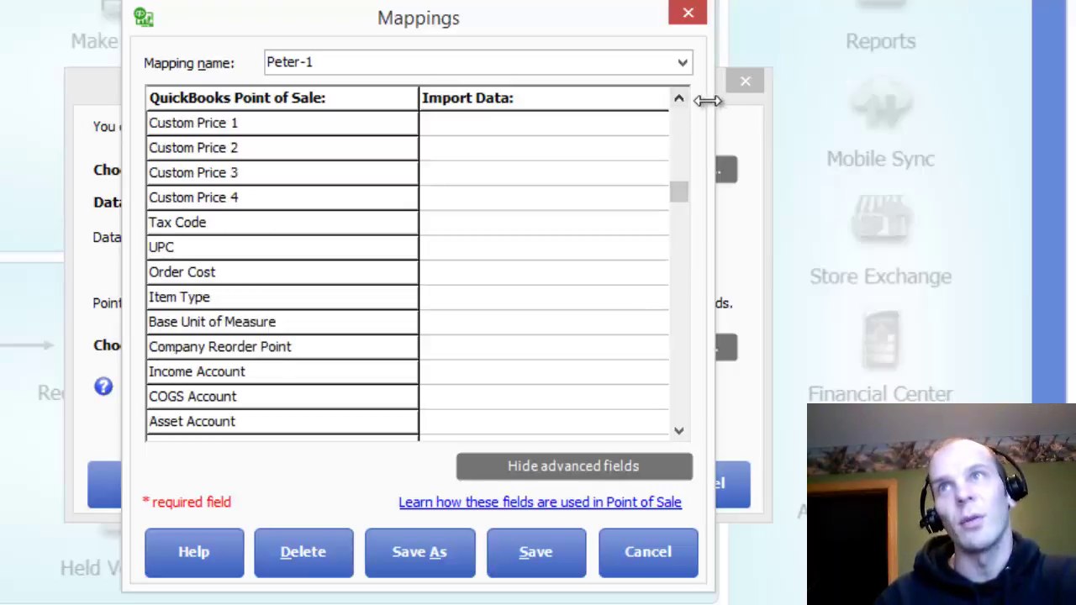
left_click(679, 99)
left_click(679, 98)
left_click(678, 99)
left_click(679, 98)
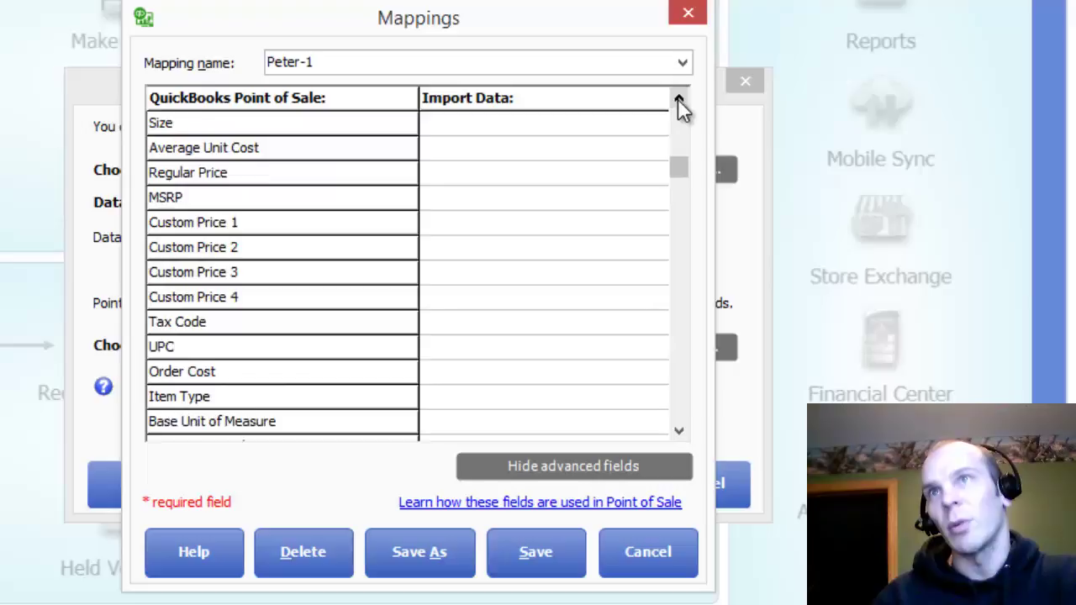
left_click(678, 98)
left_click(679, 98)
left_click(679, 99)
left_click(678, 99)
left_click(679, 99)
left_click(679, 98)
left_click(678, 98)
left_click(678, 99)
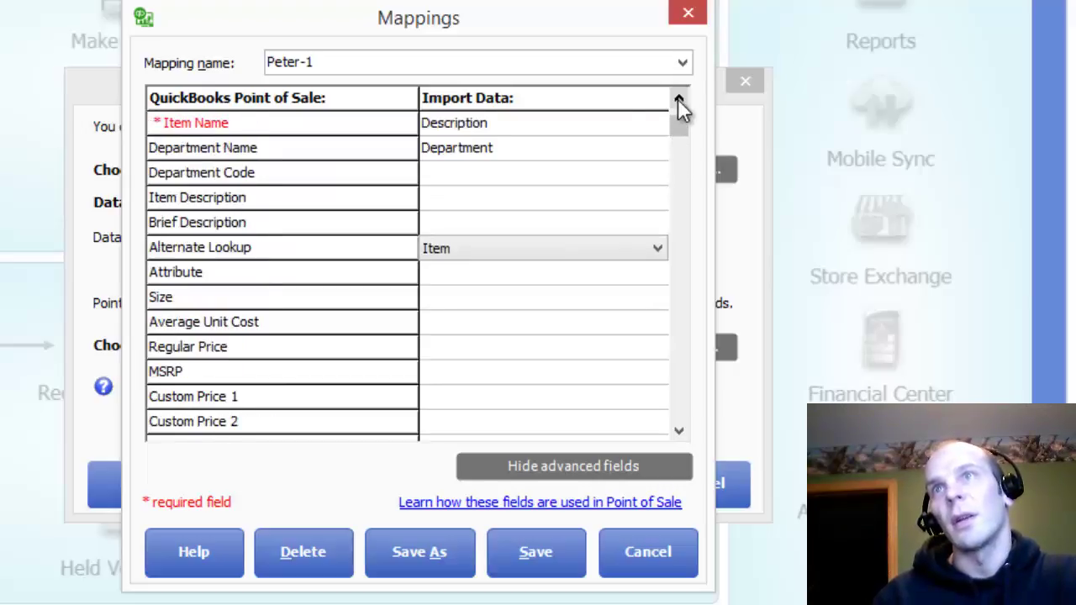
left_click(679, 98)
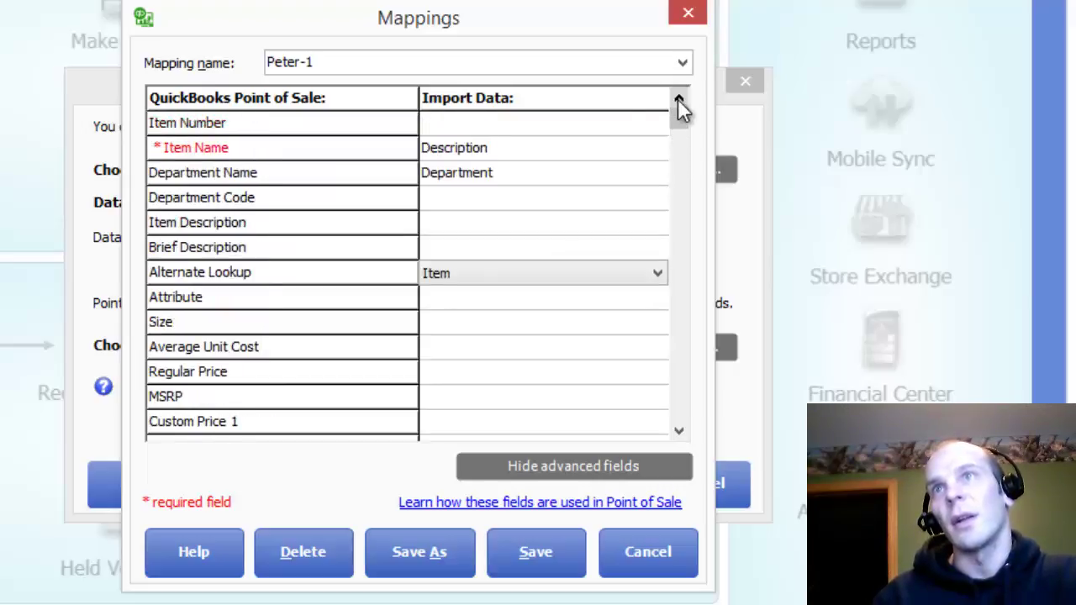
Step: Commit Item for Alternate Lookup and map Regular Price to the Price column
left_click(510, 305)
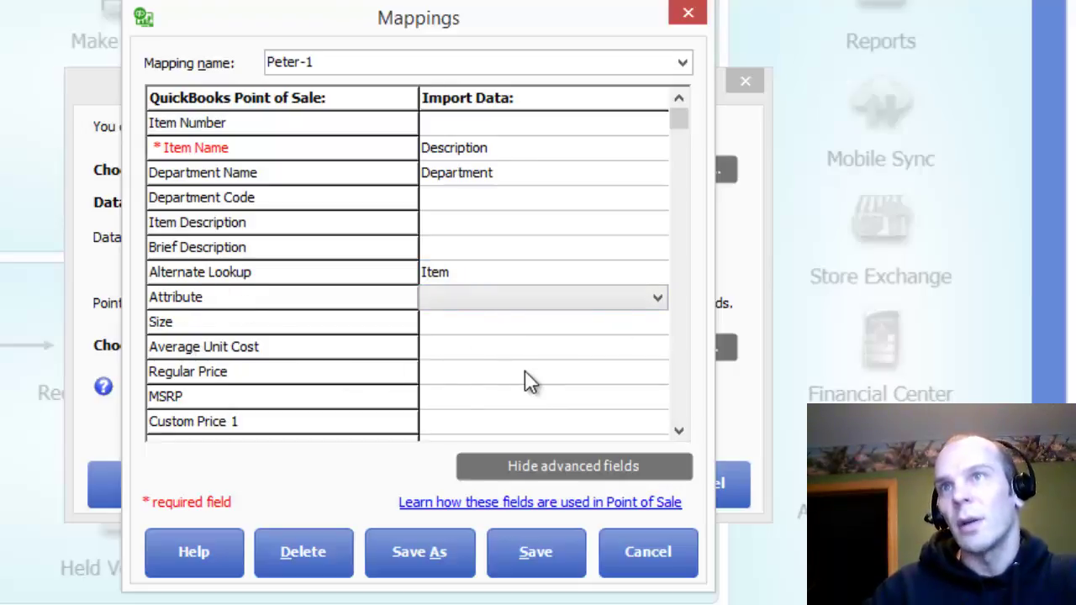
left_click(679, 431)
left_click(679, 431)
left_click(679, 430)
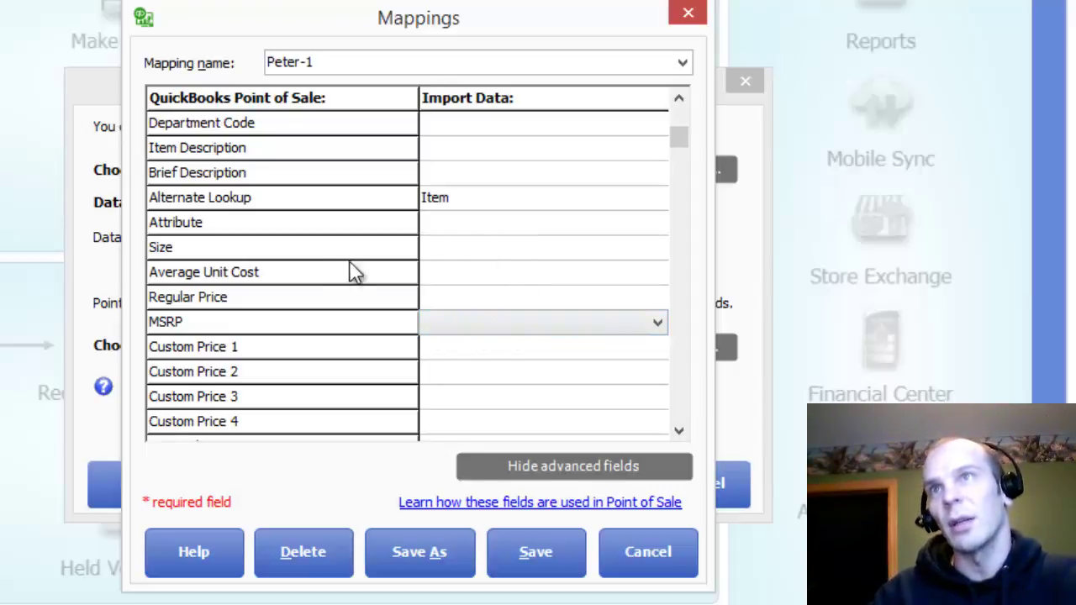
key("Down")
key("Down")
key("Up")
key("Up")
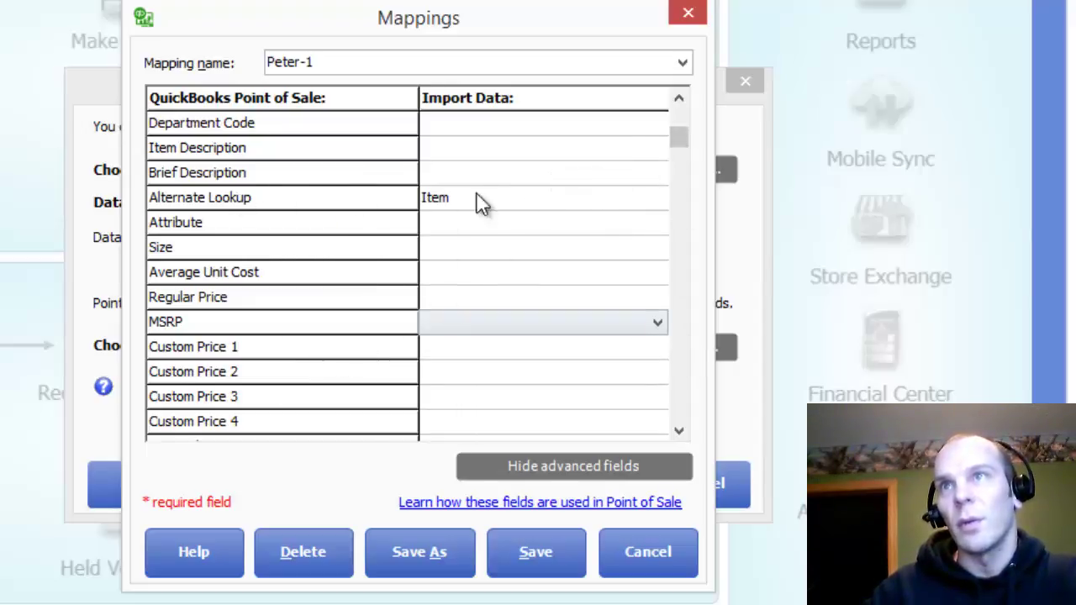
left_click(521, 299)
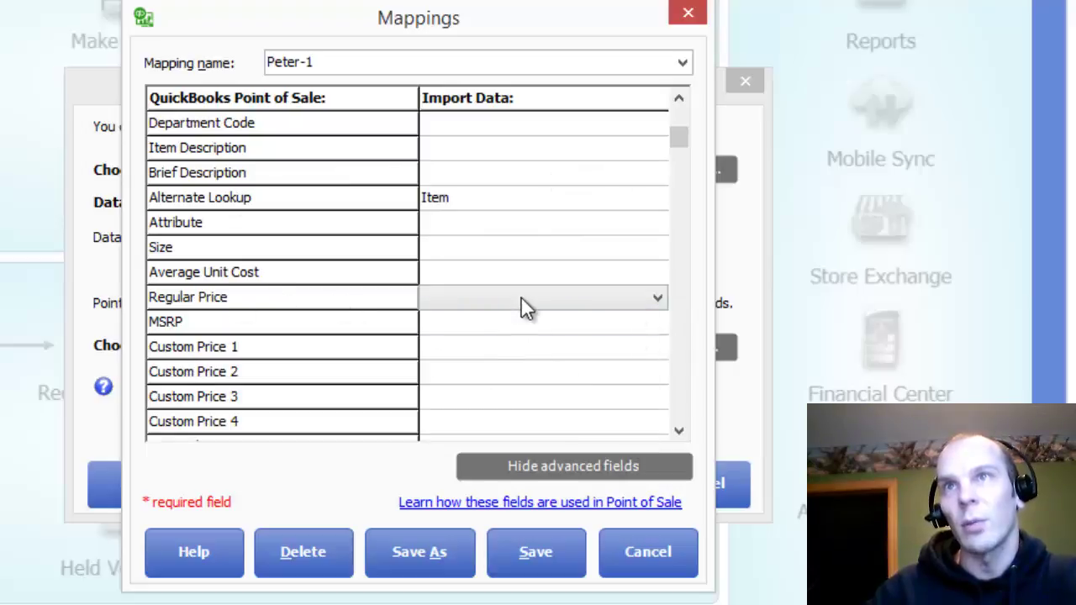
left_click(530, 300)
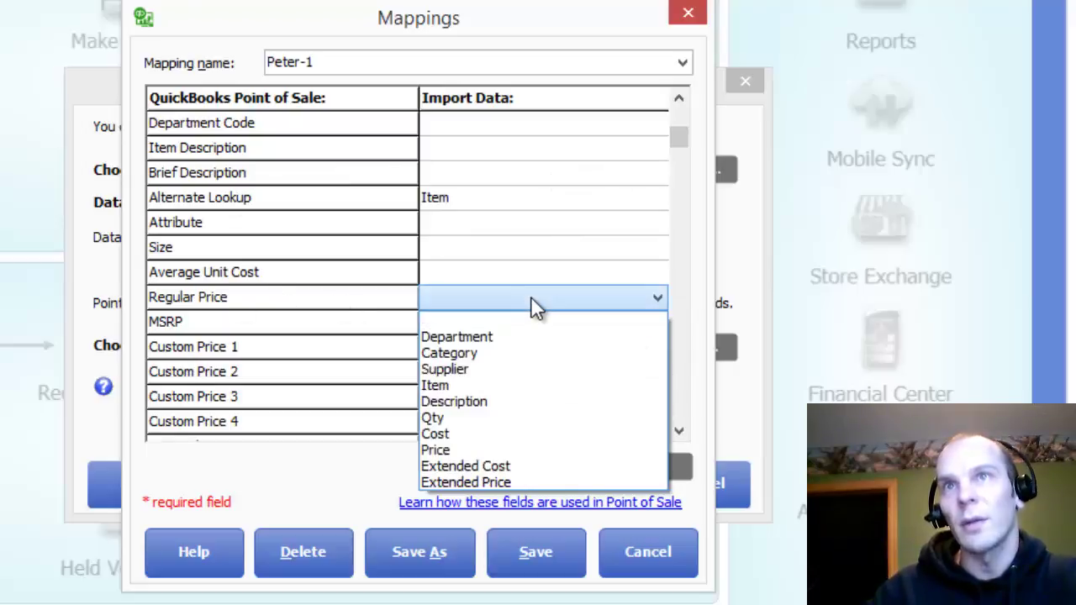
left_click(511, 447)
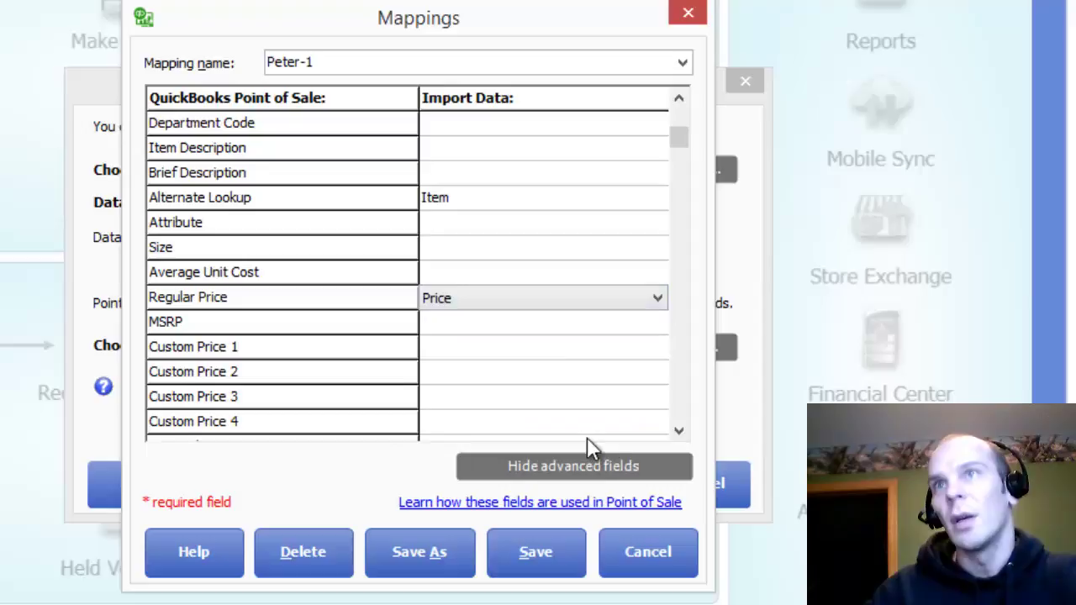
Step: Leave the MSRP field unmapped
left_click(680, 432)
left_click(680, 431)
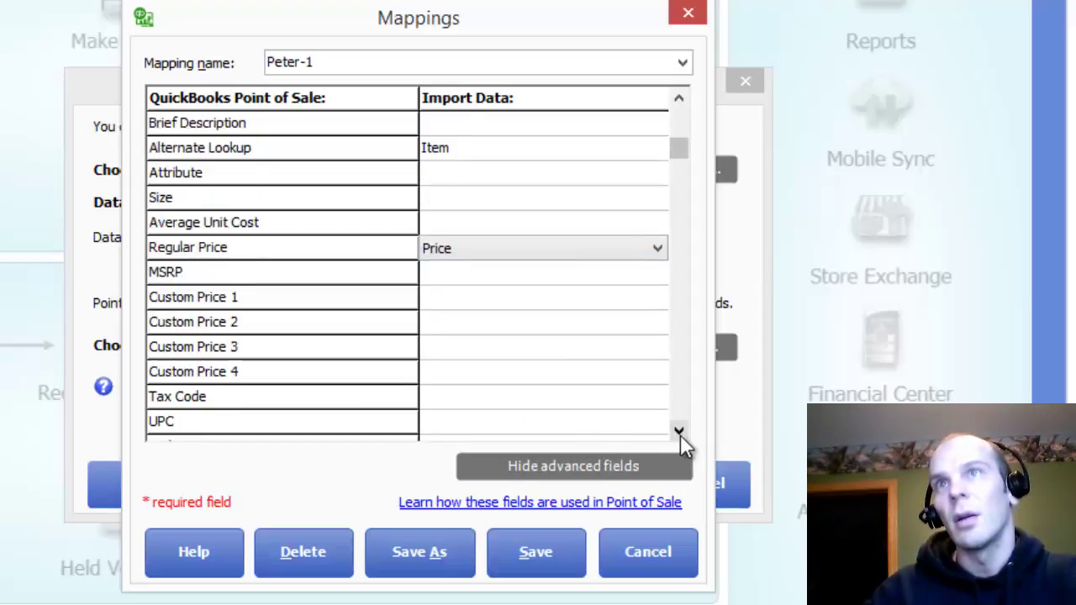
left_click(680, 431)
left_click(645, 256)
left_click(645, 258)
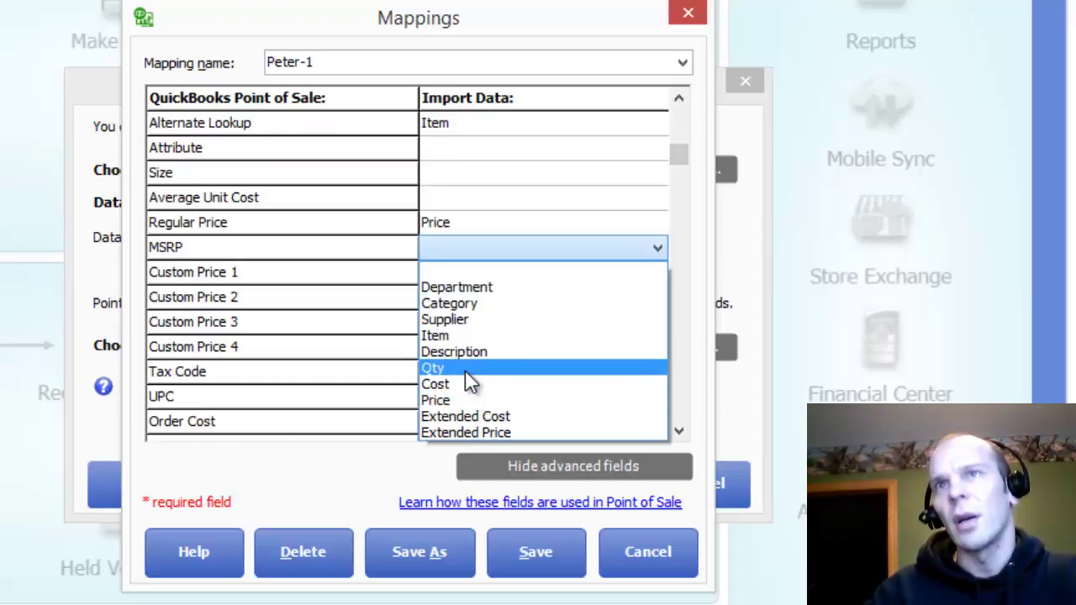
left_click(370, 488)
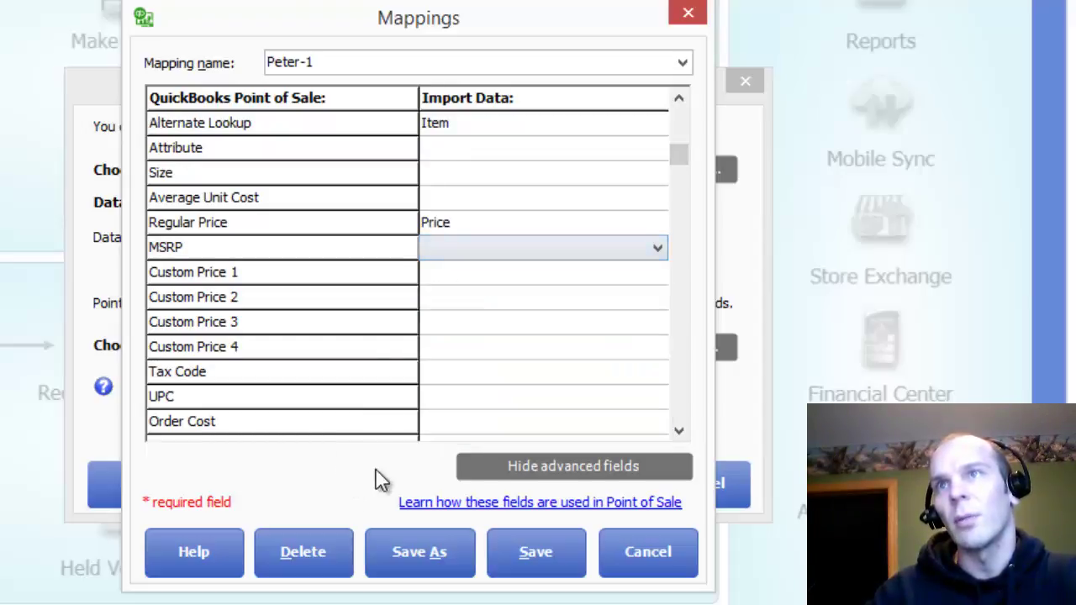
Step: Map Qty 1 to the Qty column
left_click(682, 435)
left_click(681, 435)
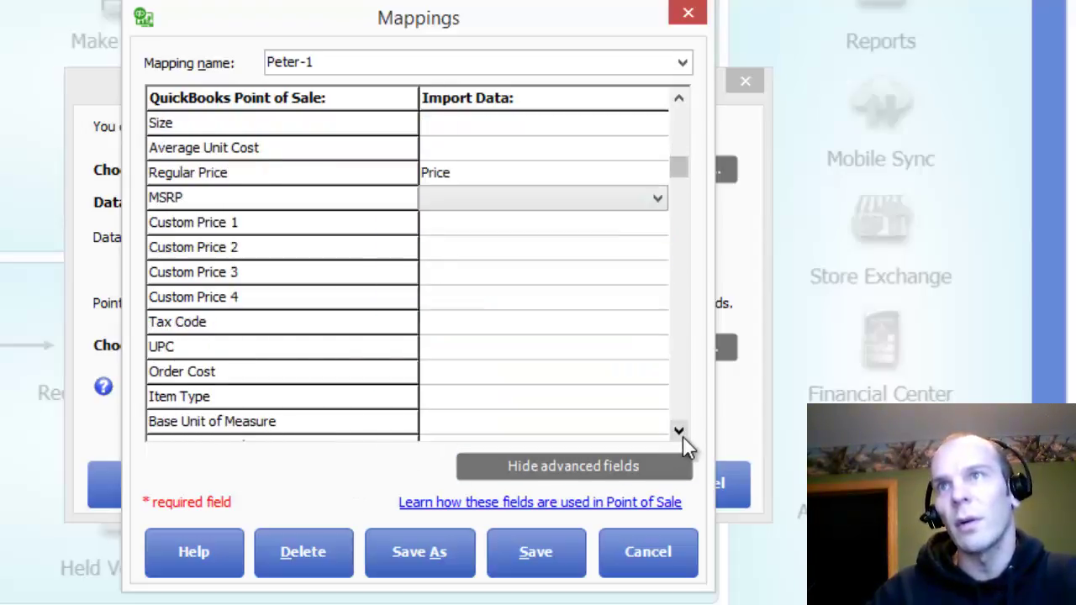
left_click(682, 436)
left_click(682, 436)
left_click(682, 435)
left_click(682, 435)
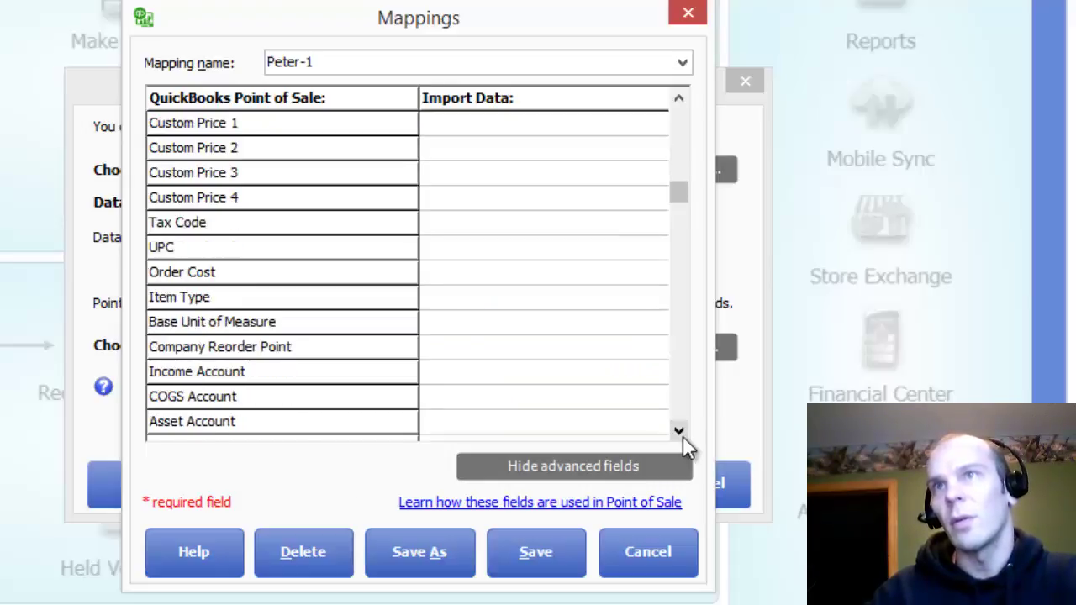
left_click(682, 435)
left_click(681, 436)
left_click(681, 436)
left_click(681, 435)
left_click(682, 436)
left_click(682, 436)
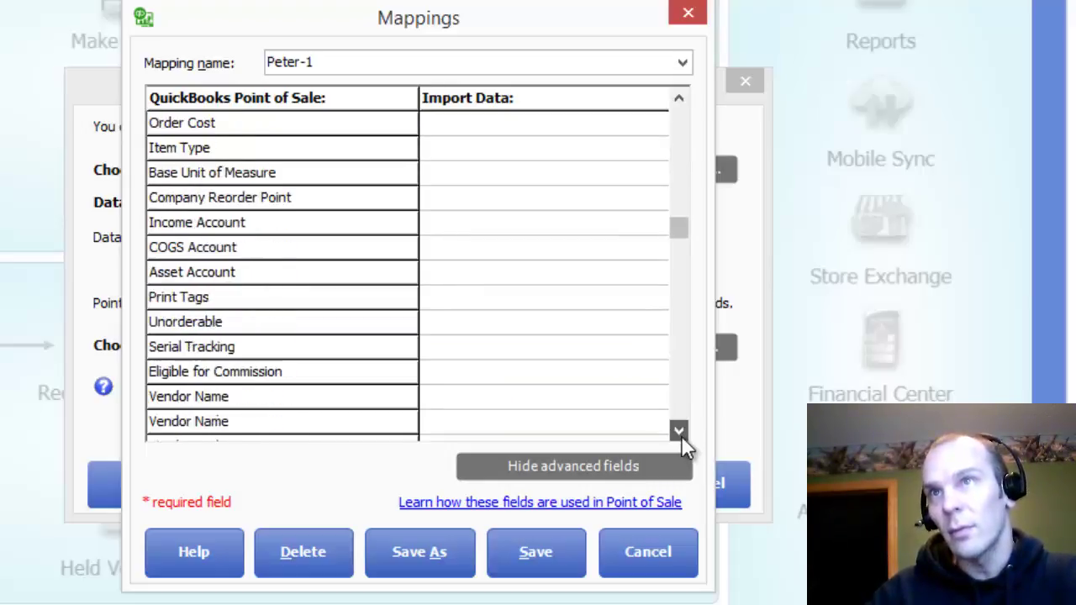
left_click(682, 435)
left_click(682, 435)
left_click(682, 435)
left_click(682, 435)
left_click(682, 436)
left_click(682, 436)
left_click(682, 435)
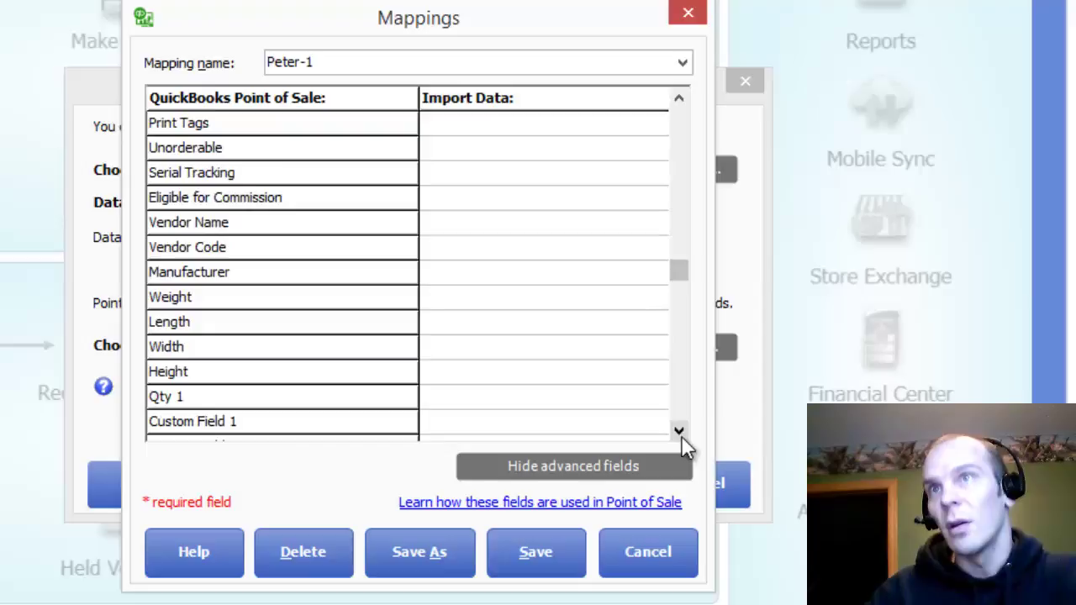
left_click(681, 435)
left_click(484, 383)
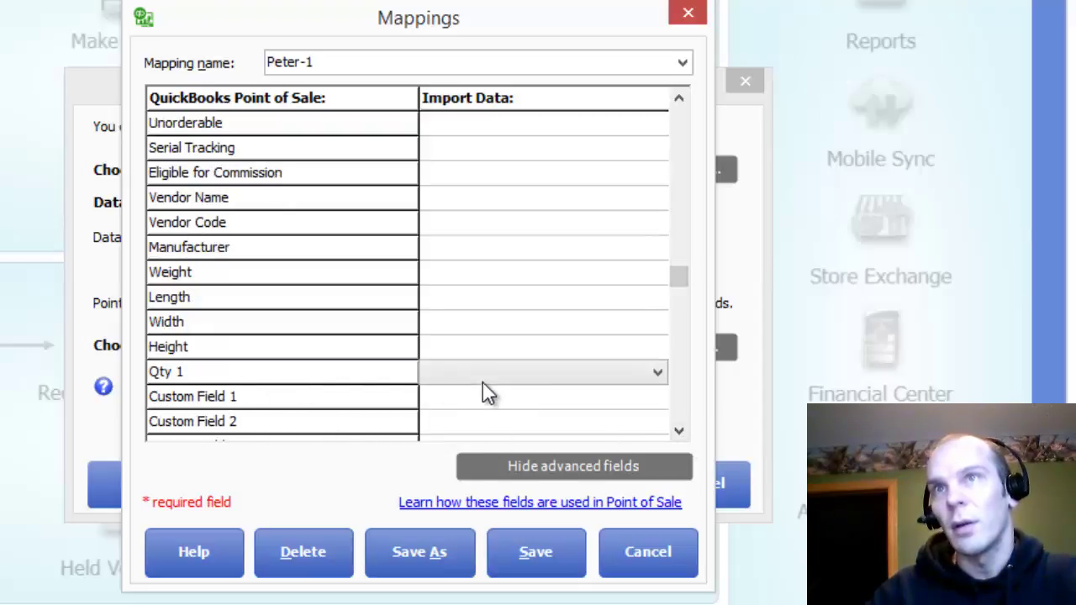
left_click(572, 378)
left_click(567, 505)
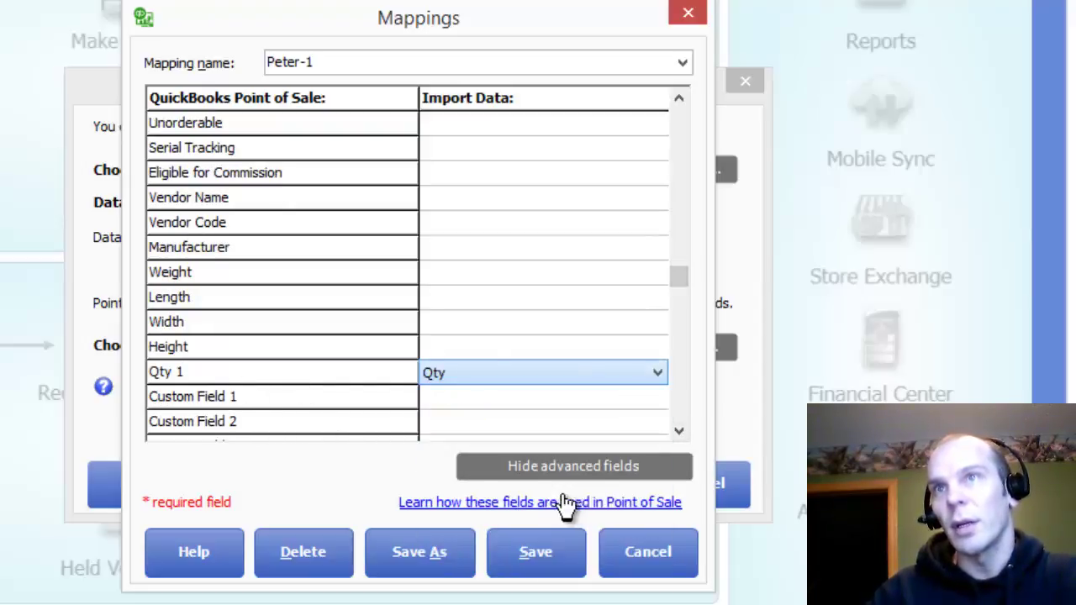
Step: Map Average Unit Cost to the Cost column
scroll(592, 344, "up", 7)
left_click(504, 198)
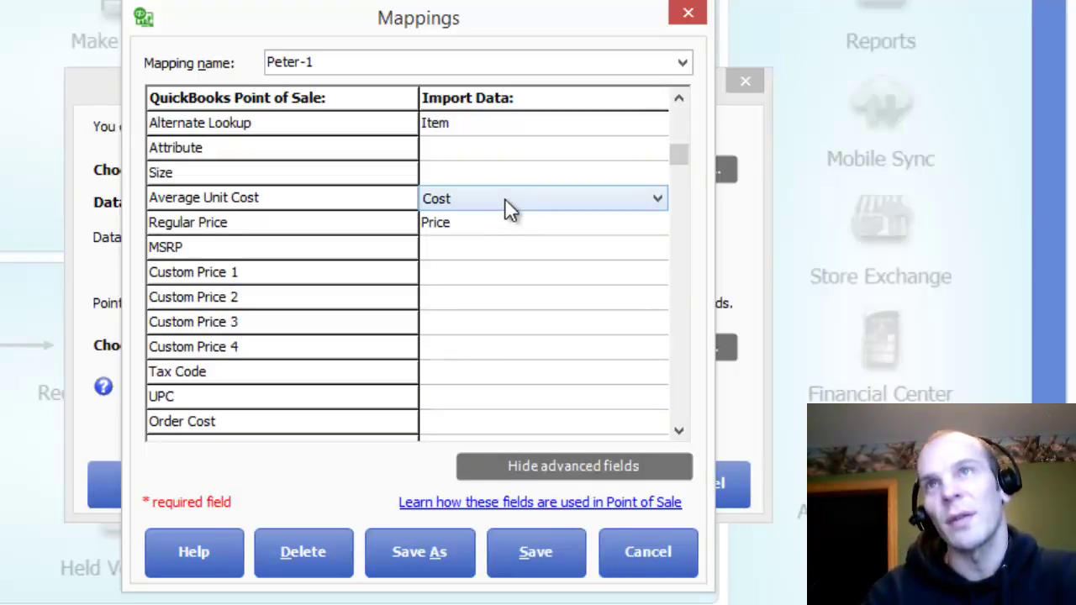
mouse_move(249, 208)
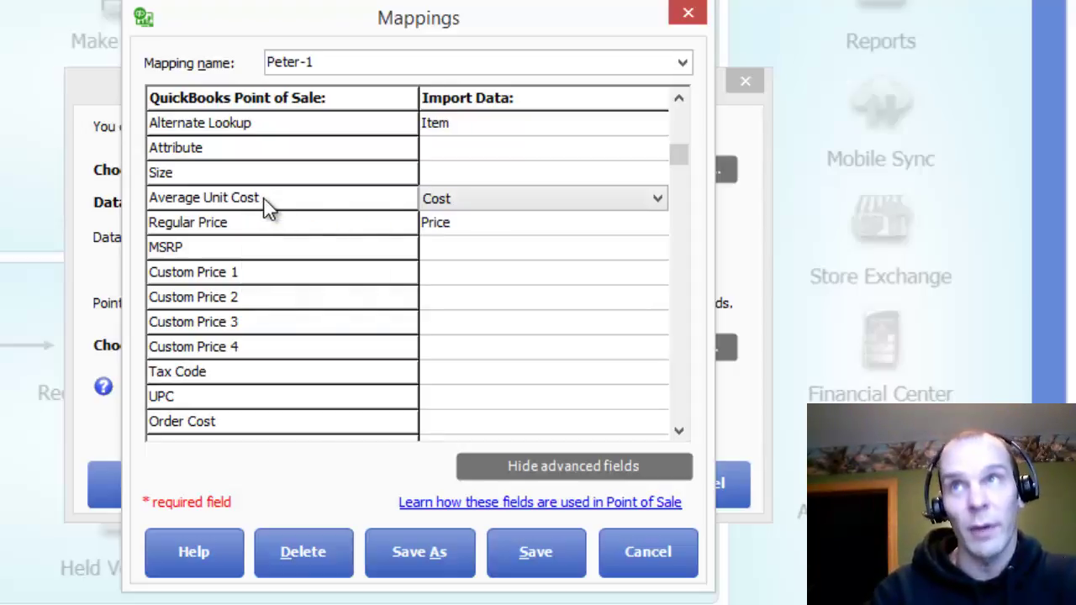
left_click(495, 194)
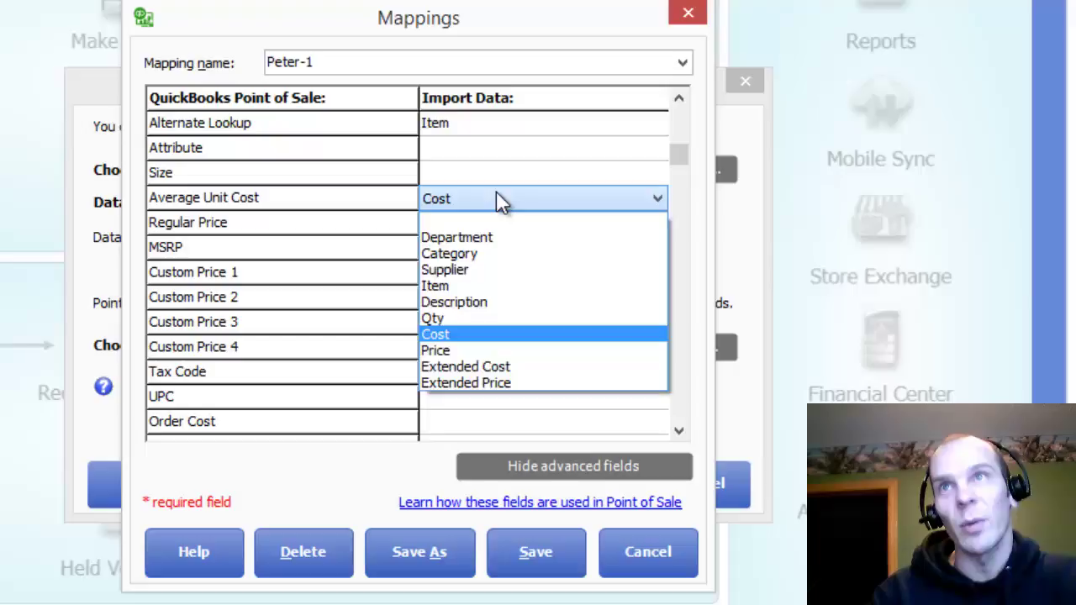
left_click(499, 200)
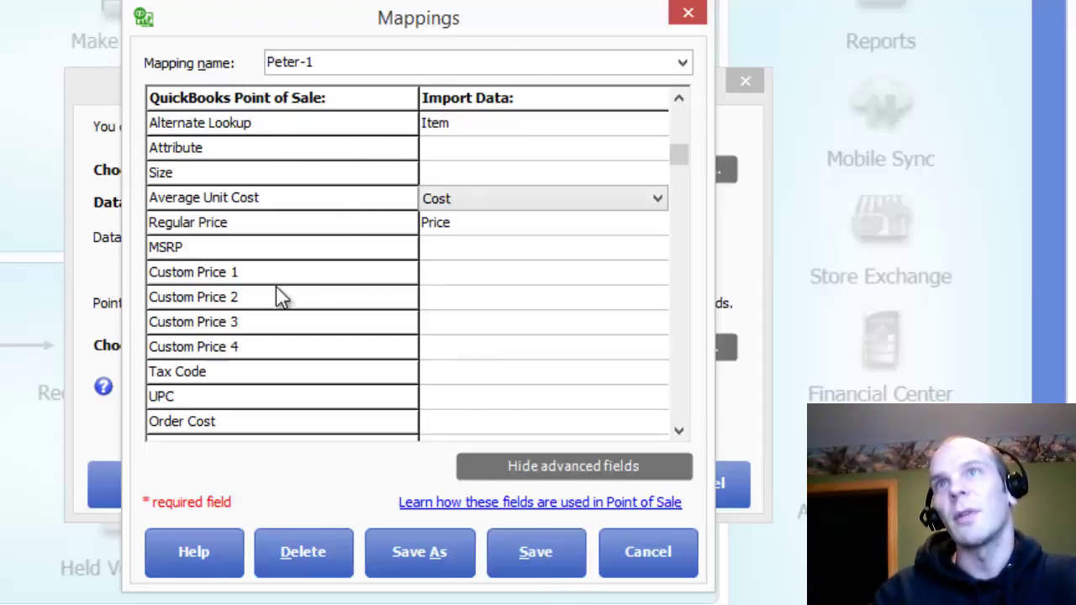
Step: Save the field mapping and have the import match existing records by ALU
left_click(544, 551)
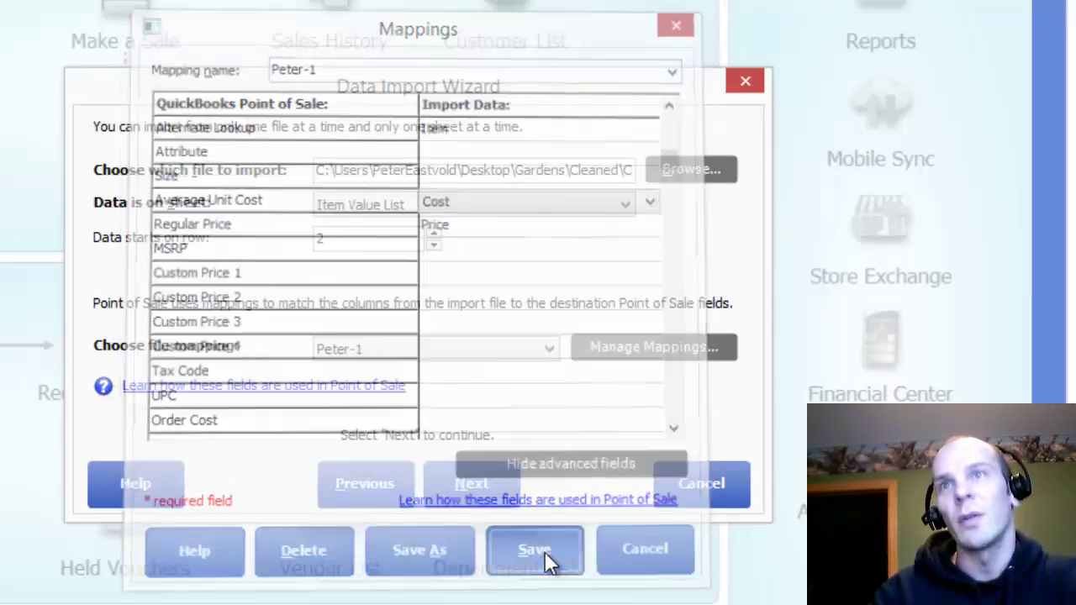
left_click(478, 483)
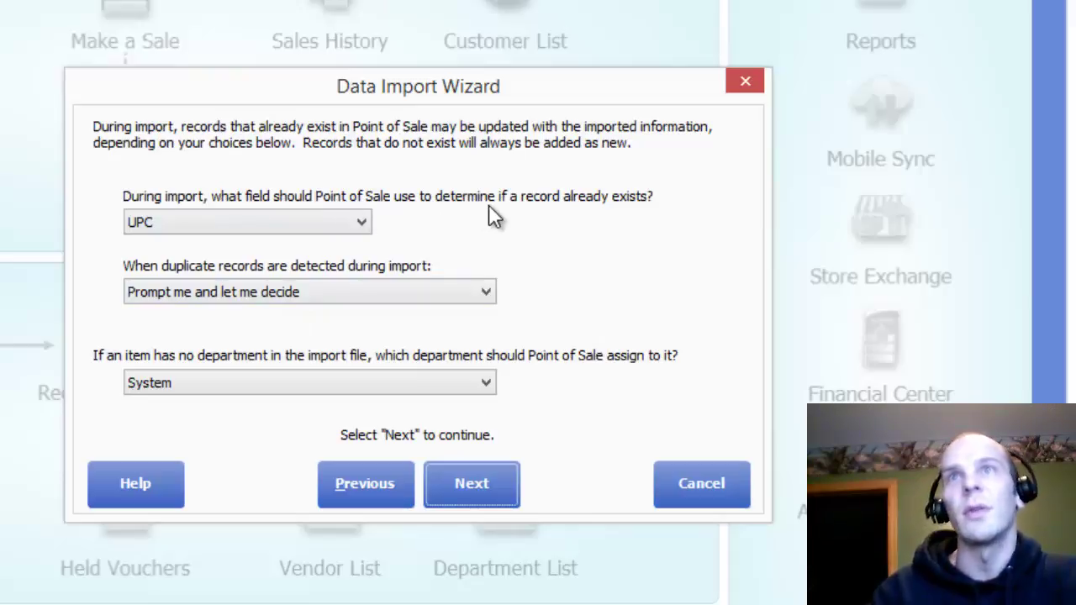
left_click(361, 224)
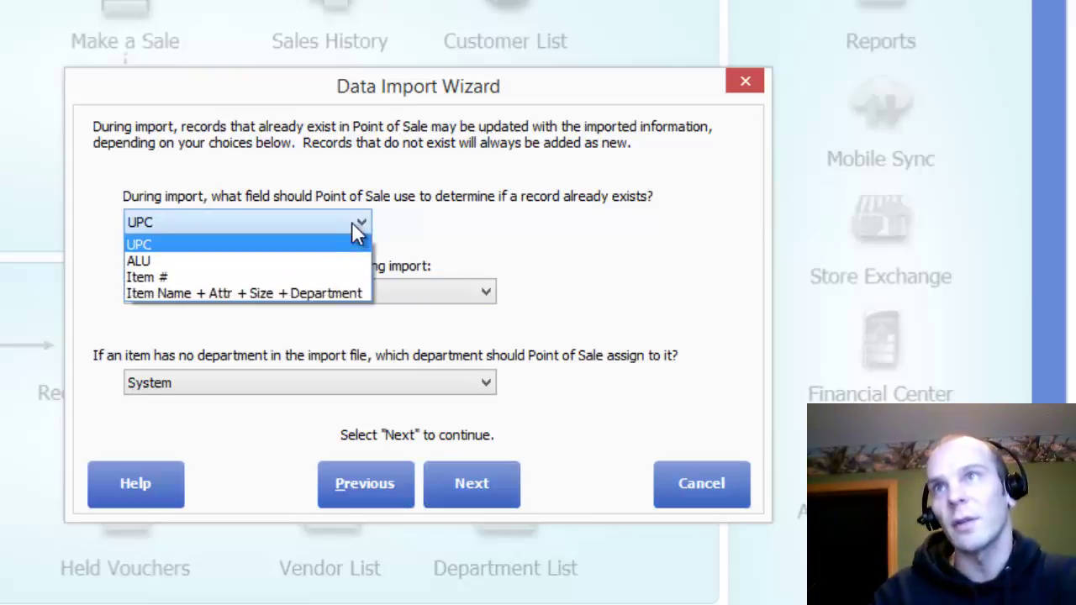
left_click(145, 263)
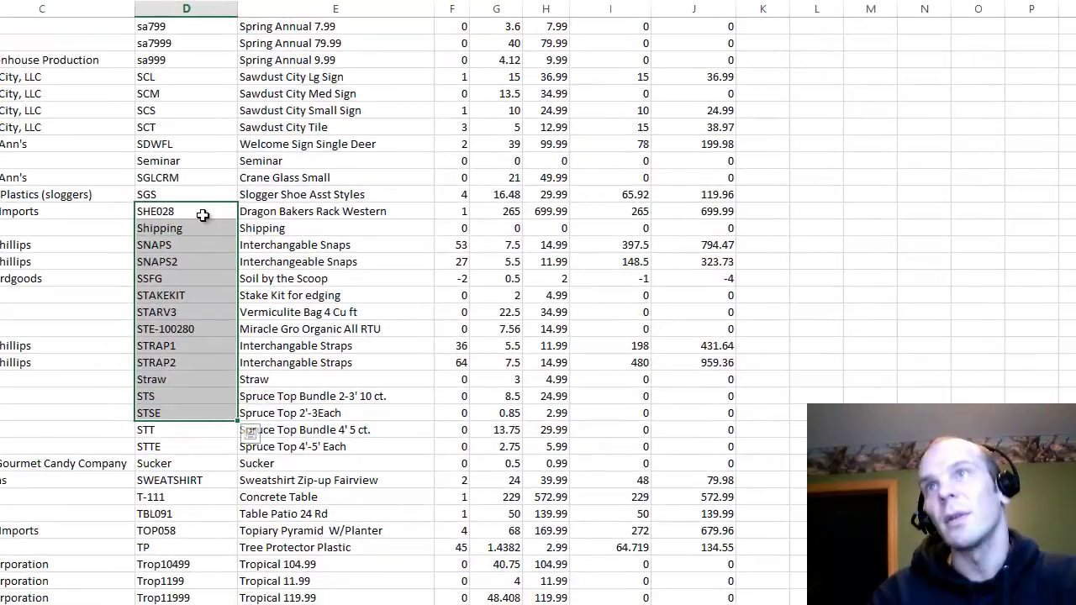
Step: Select item-code column D in Excel and scroll up through the codes
left_click(173, 181)
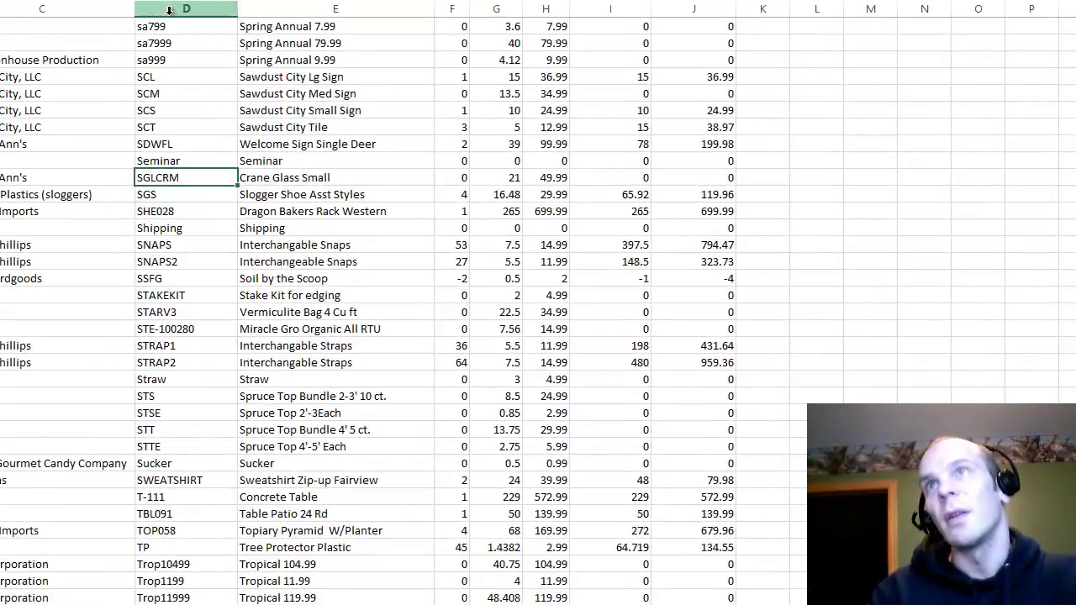
key("ctrl+space")
scroll(172, 189, "up", 20)
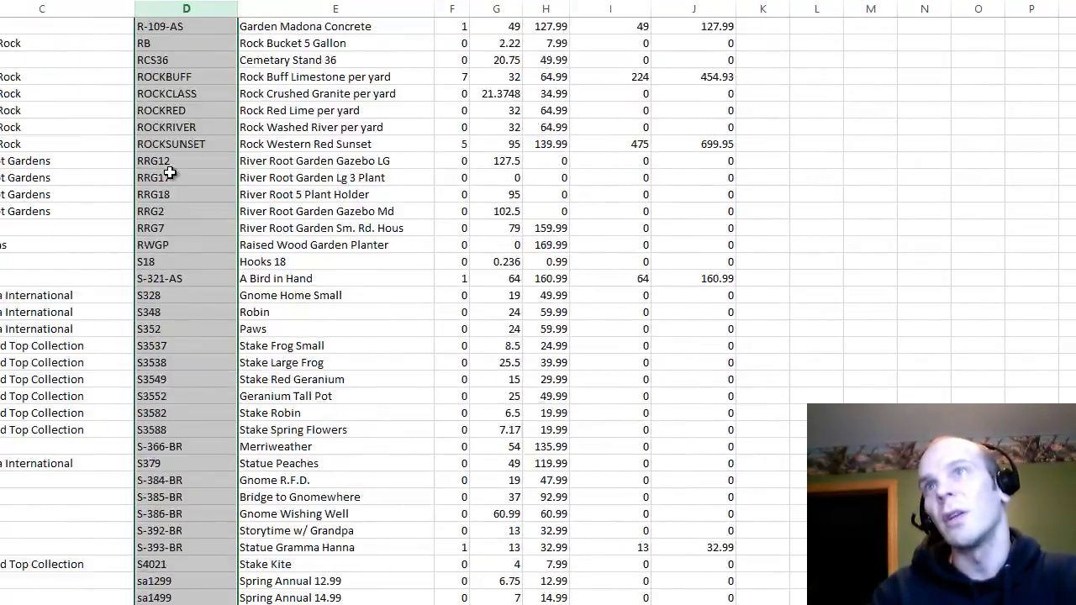
scroll(170, 173, "up", 20)
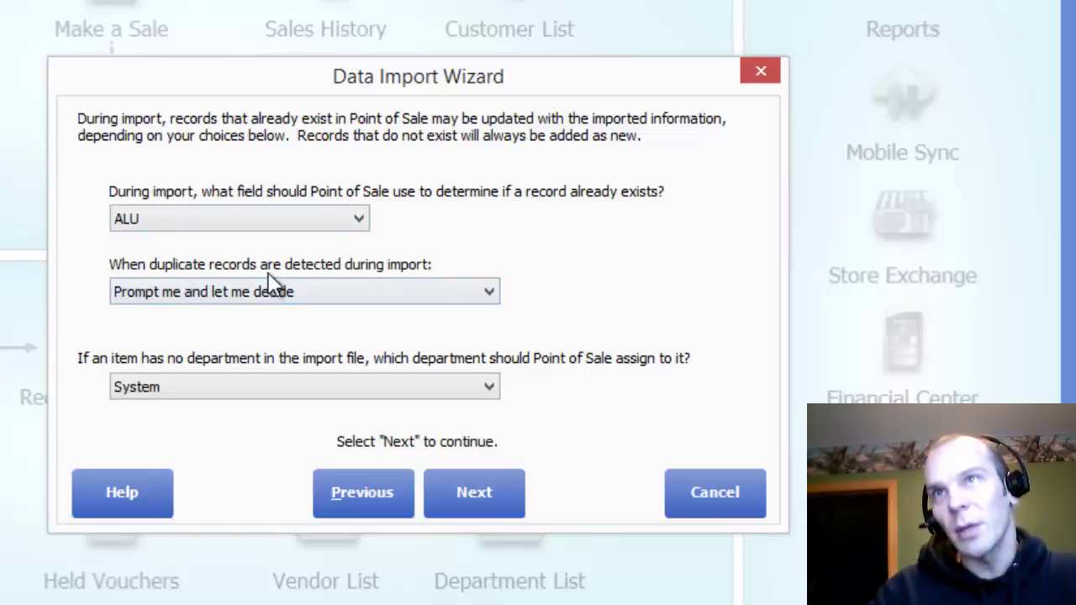
Step: Replace duplicates with import data ignoring blank fields, keep department System, and check the file
left_click(337, 292)
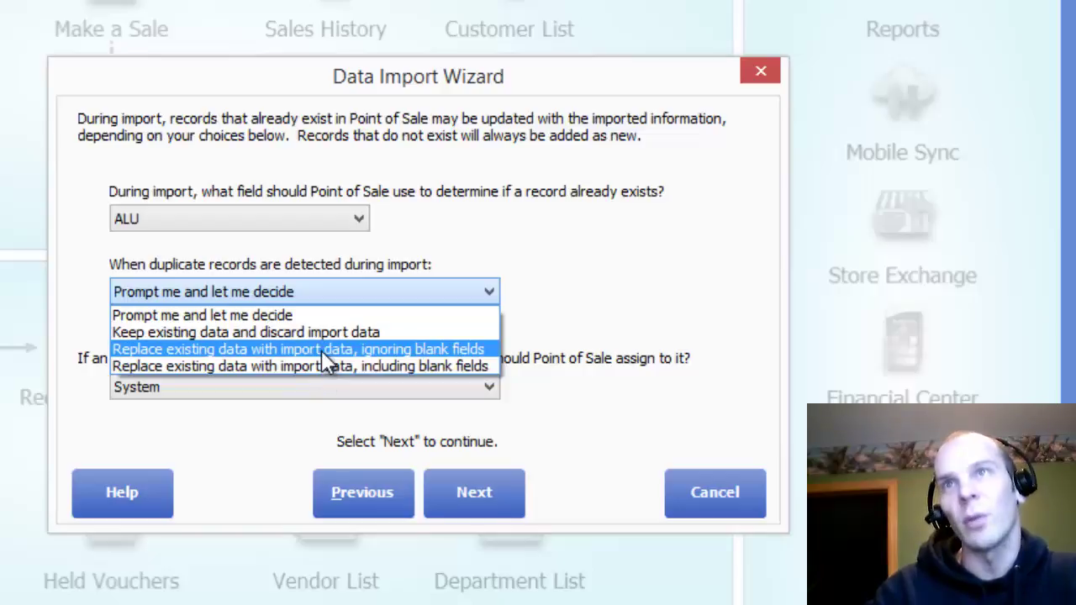
left_click(420, 349)
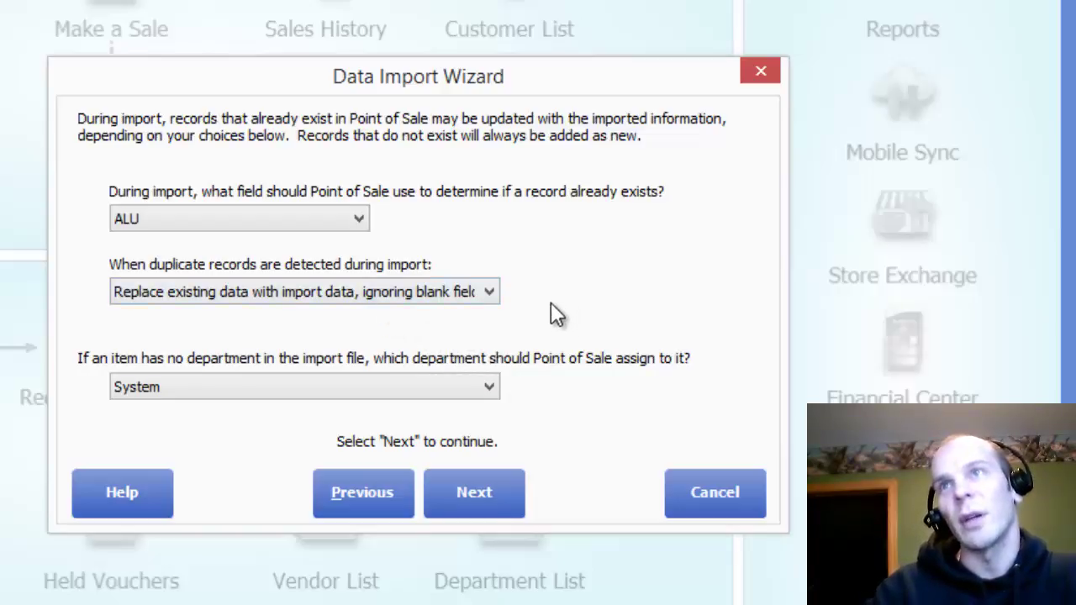
left_click(427, 388)
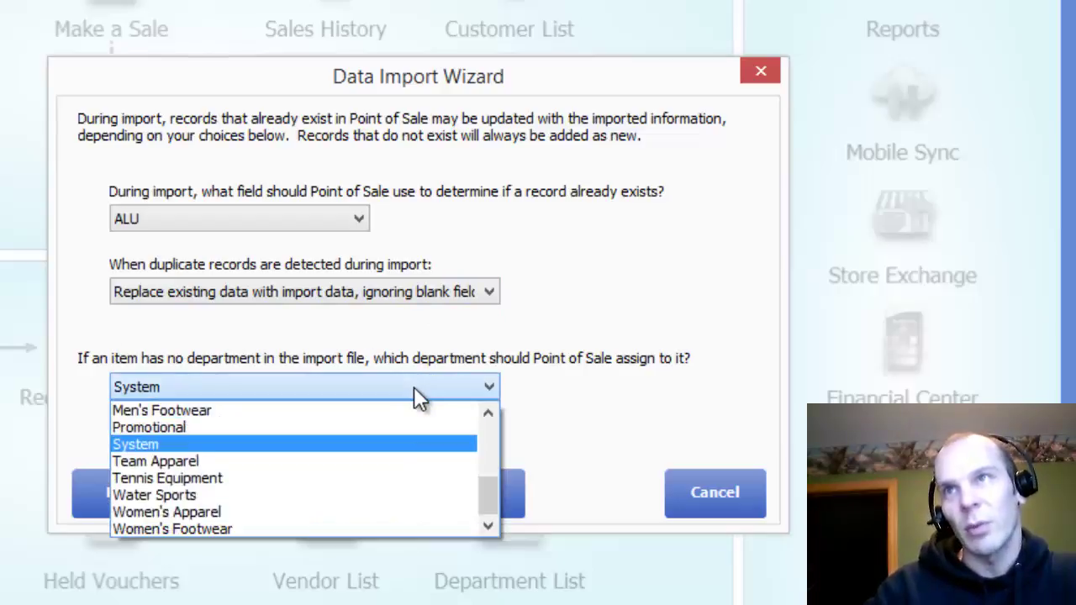
left_click(164, 445)
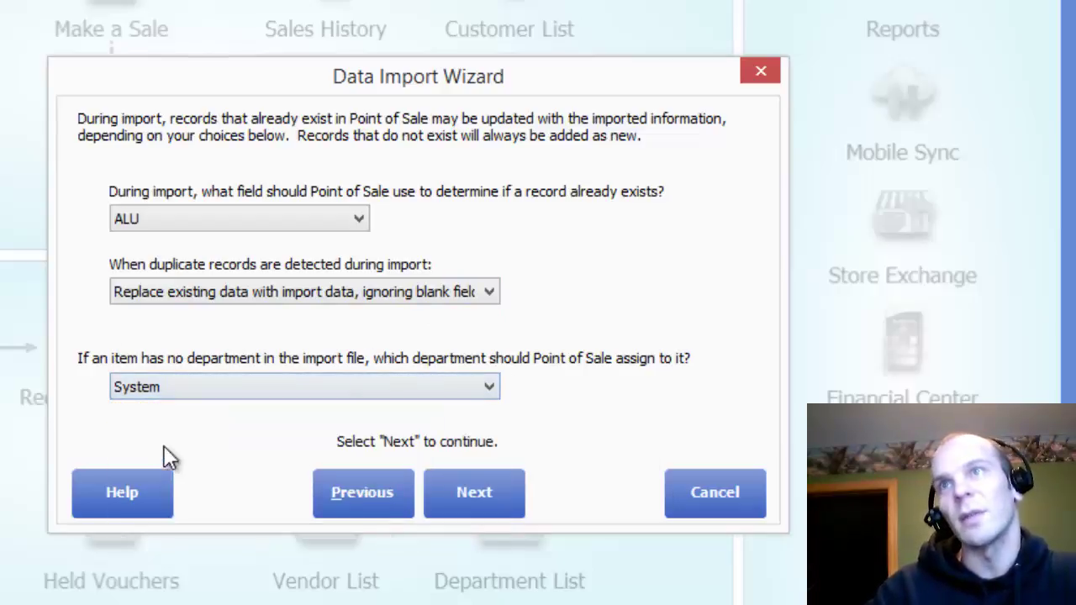
left_click(490, 493)
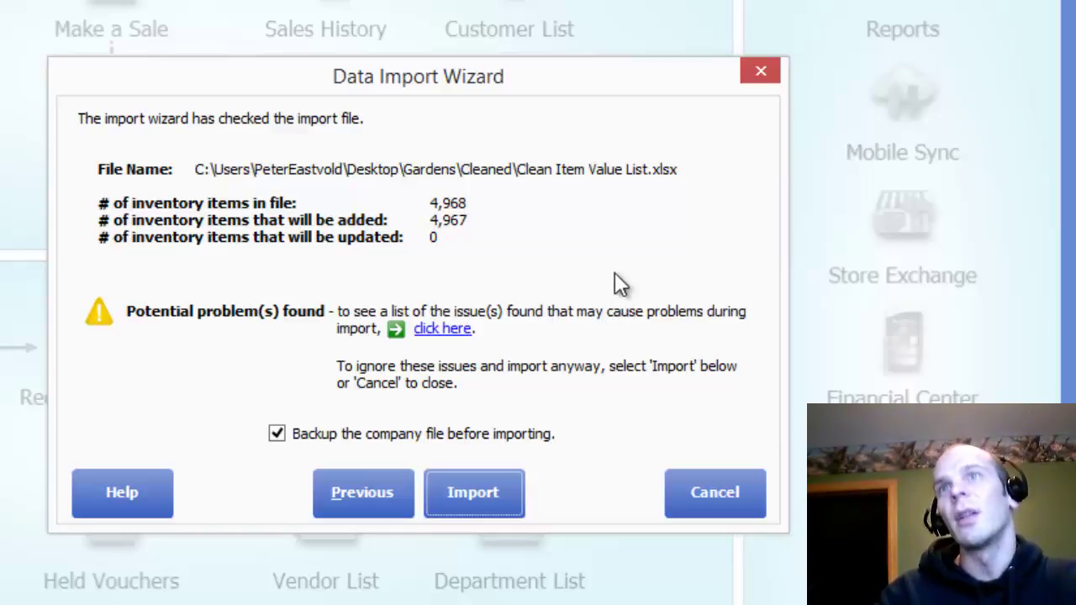
left_click(461, 329)
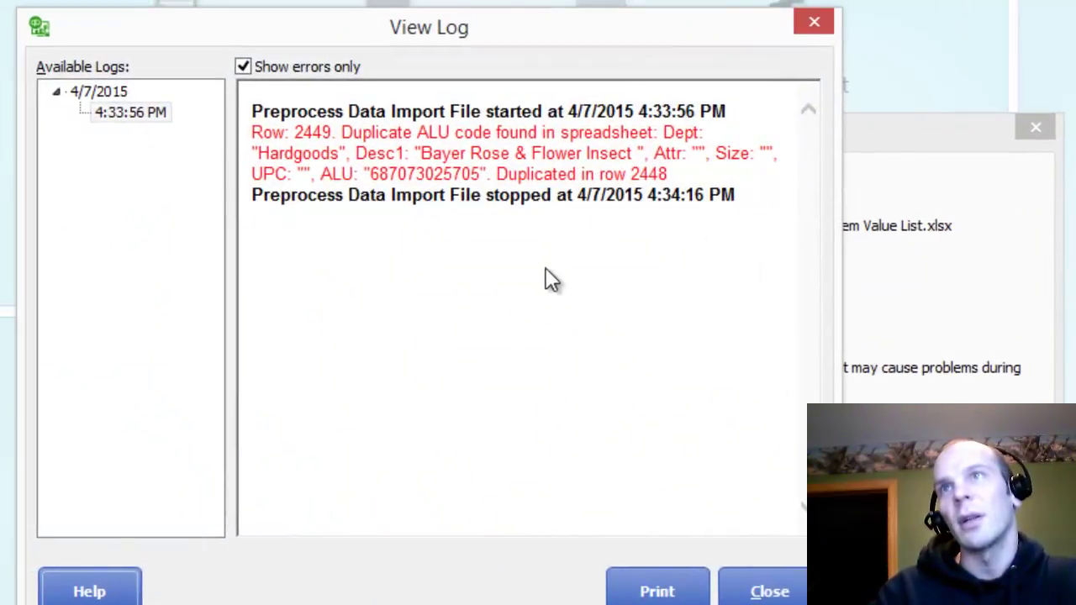
left_click_drag(256, 138, 696, 135)
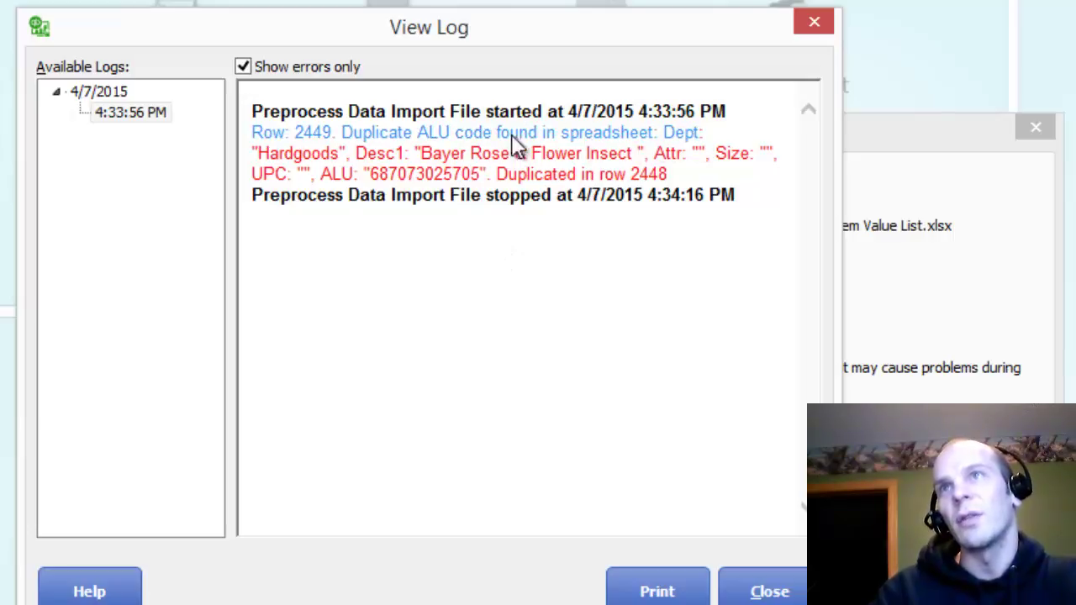
double_click(441, 132)
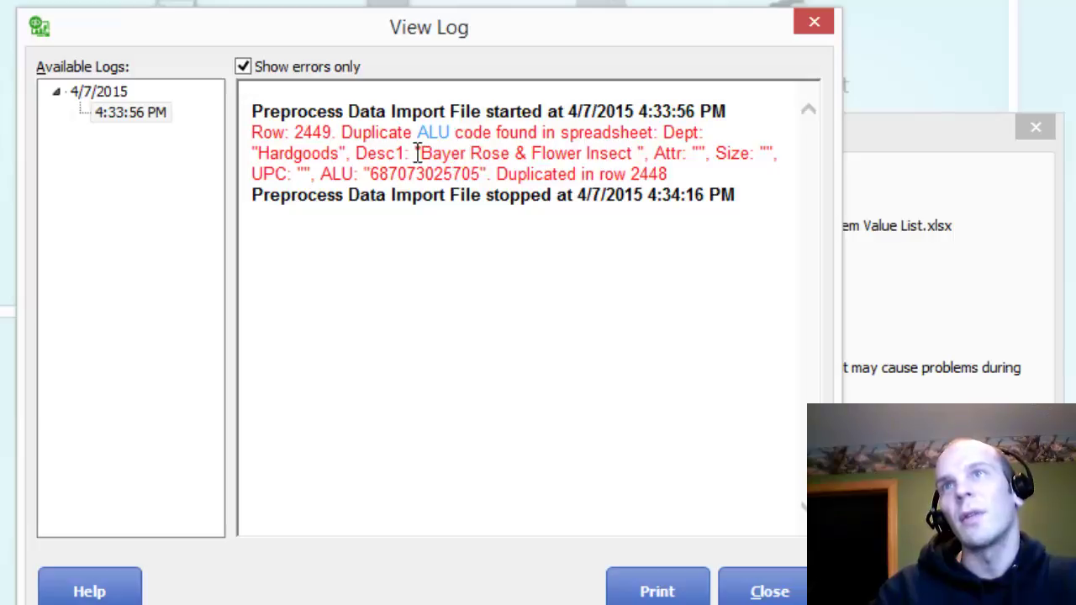
left_click_drag(417, 153, 642, 153)
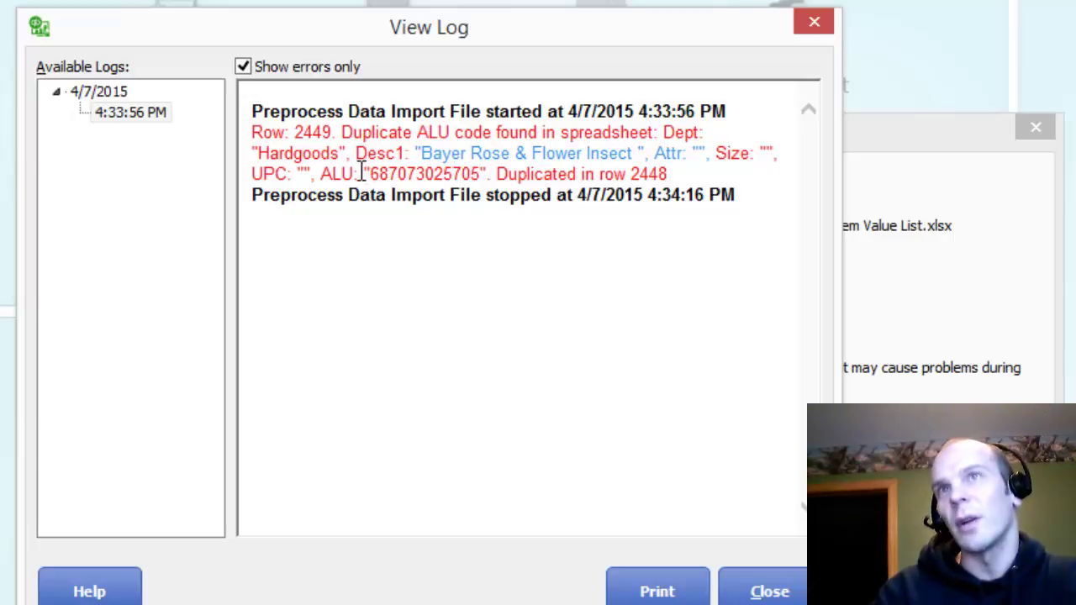
double_click(398, 174)
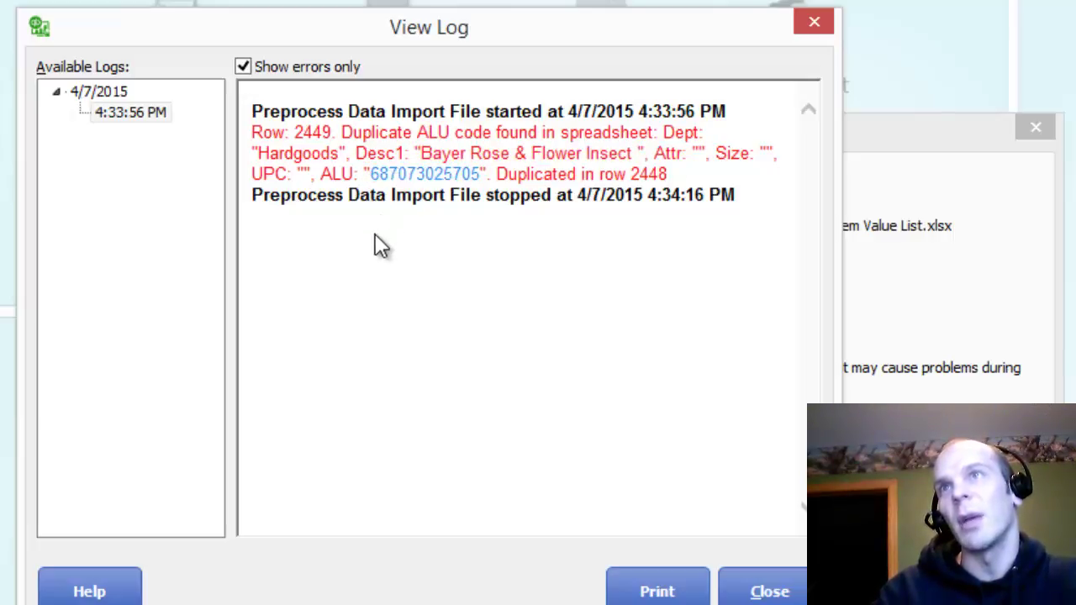
left_click(770, 591)
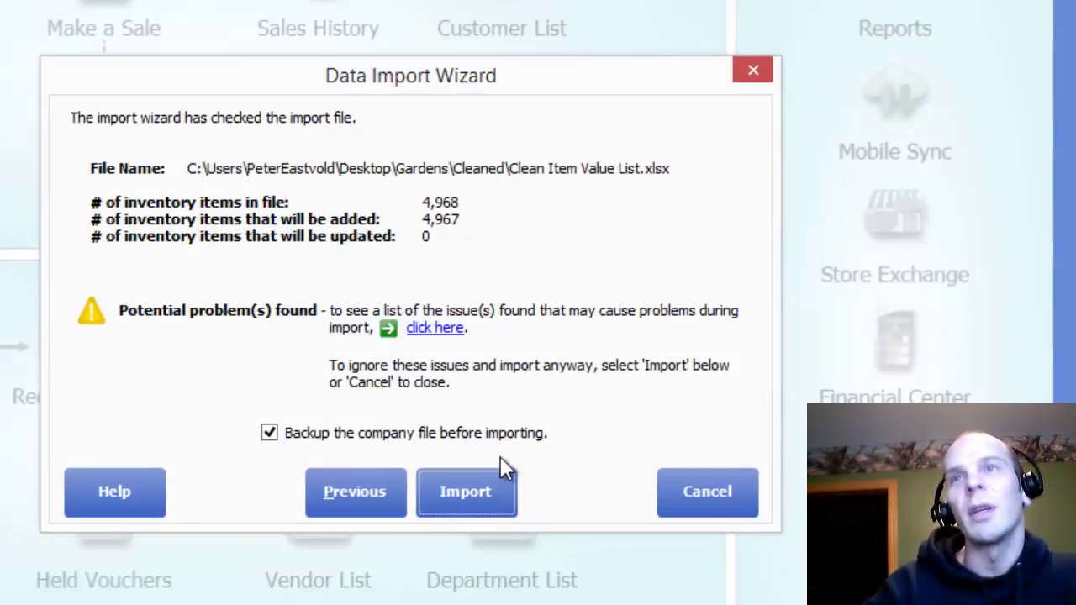
Step: Turn off the company-file backup and import the items
left_click(286, 435)
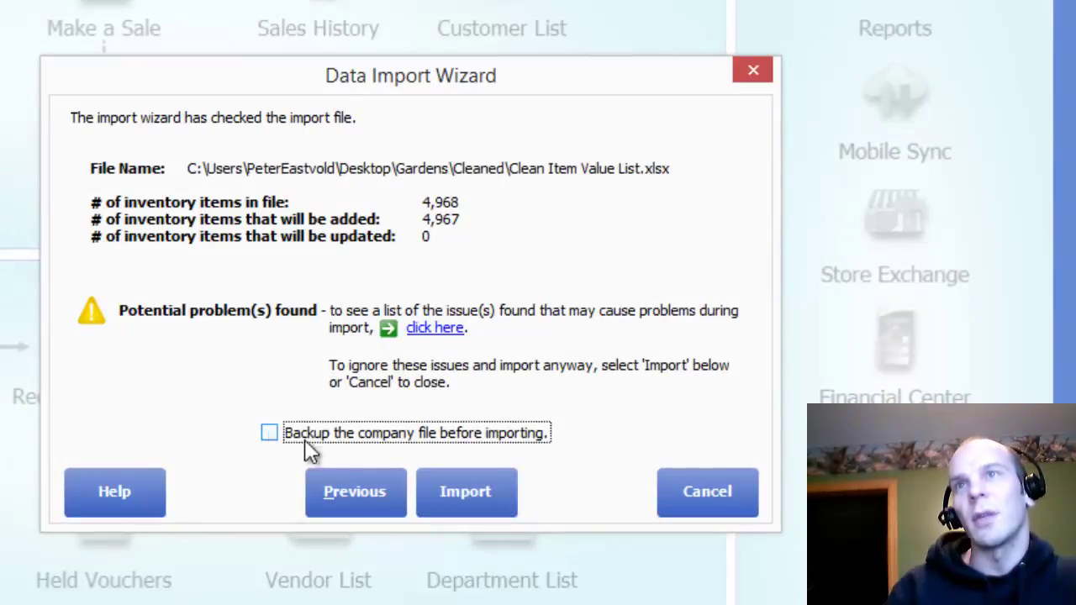
left_click(487, 495)
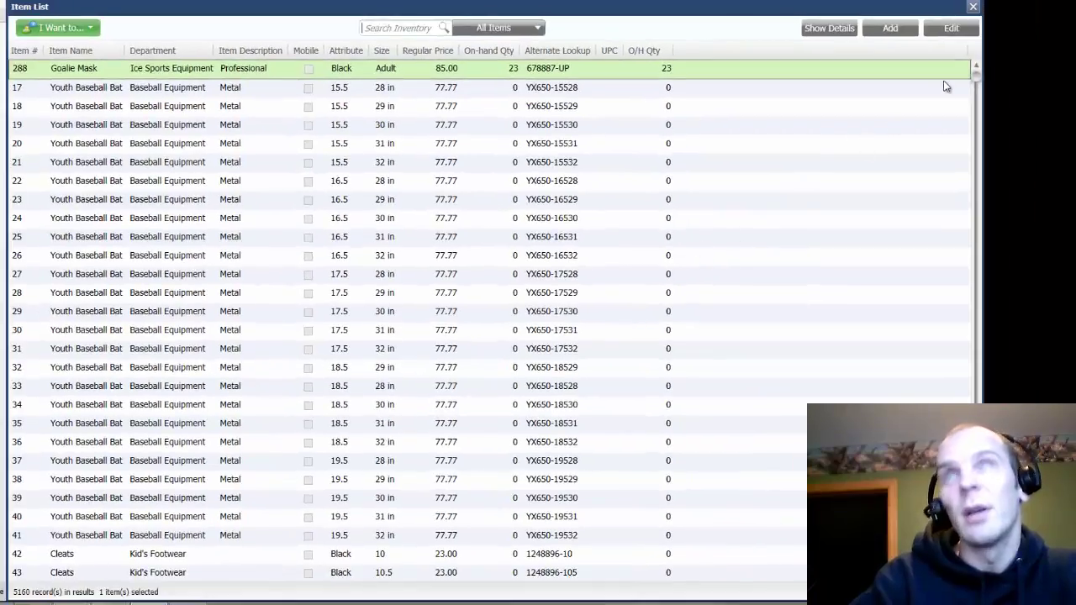
Step: Scroll the Item List and open the Statue St. Francis item record
left_click_drag(972, 75, 975, 281)
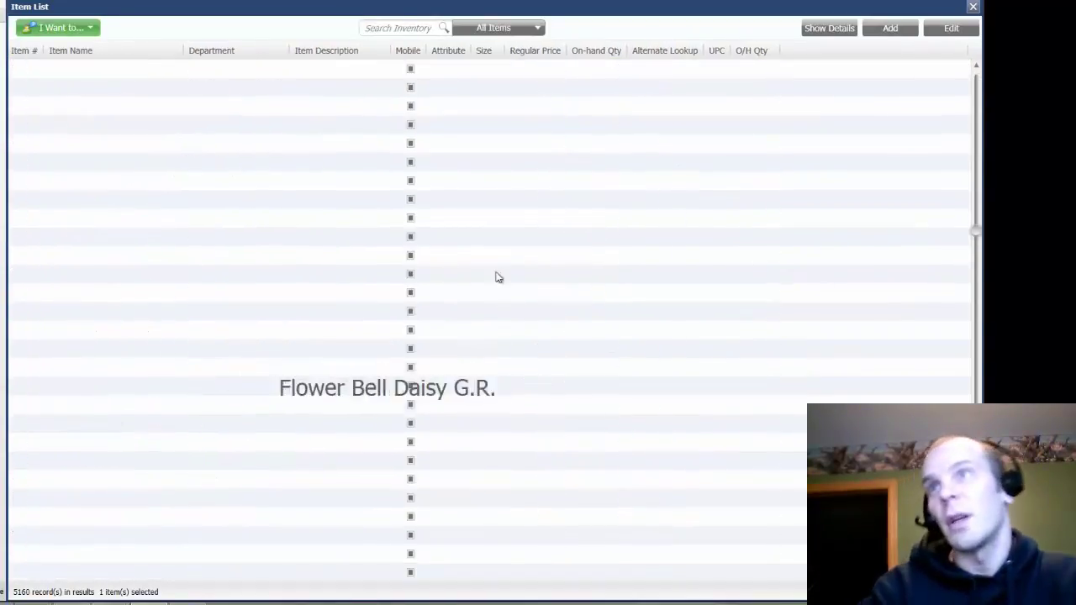
left_click(80, 282)
scroll(79, 282, "down", 7)
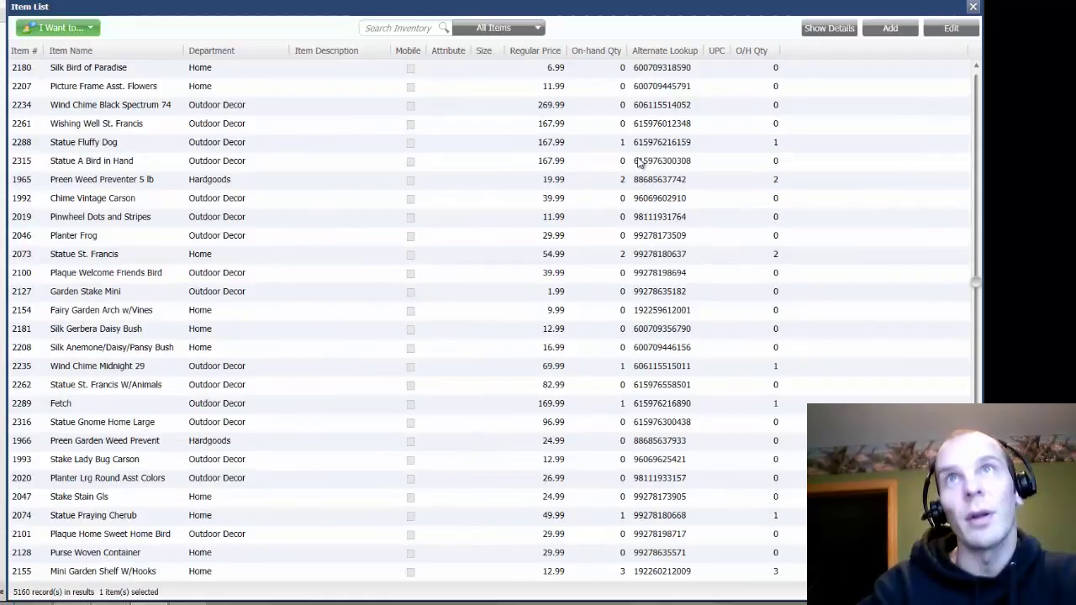
left_click(235, 236)
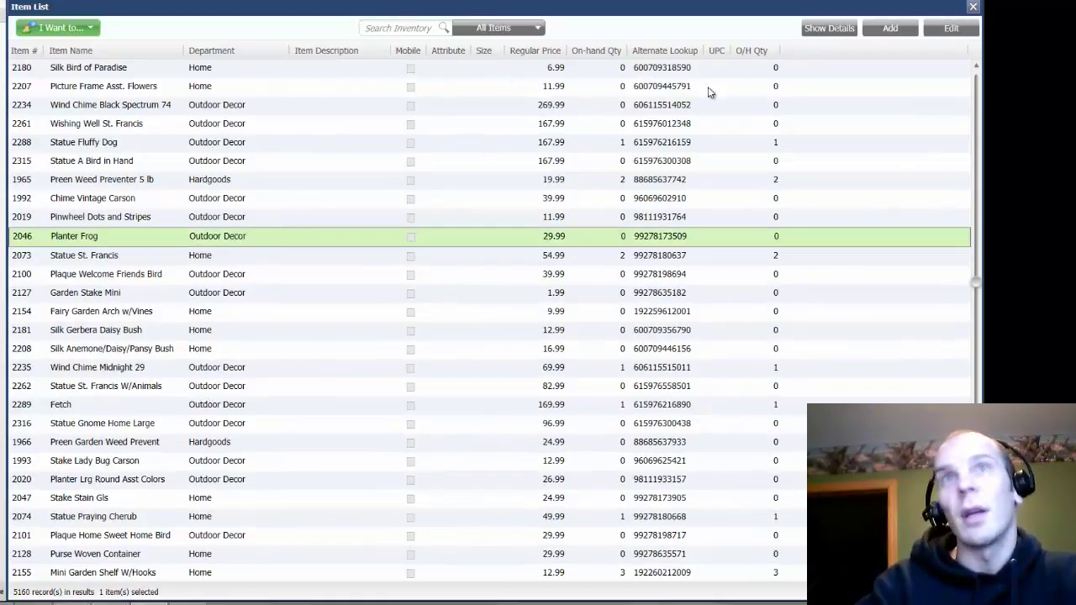
left_click(608, 260)
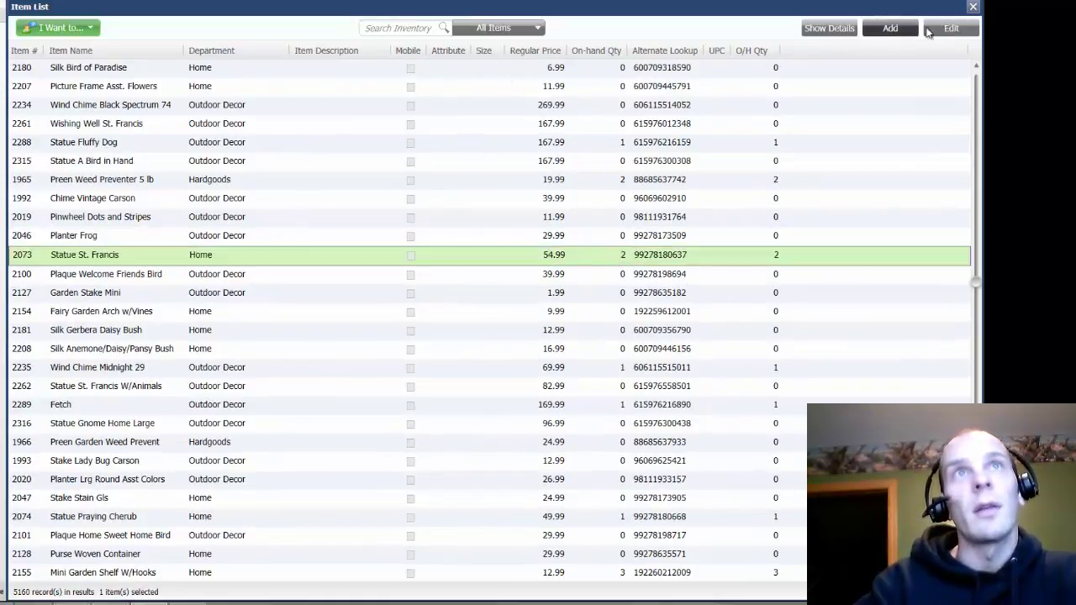
double_click(625, 252)
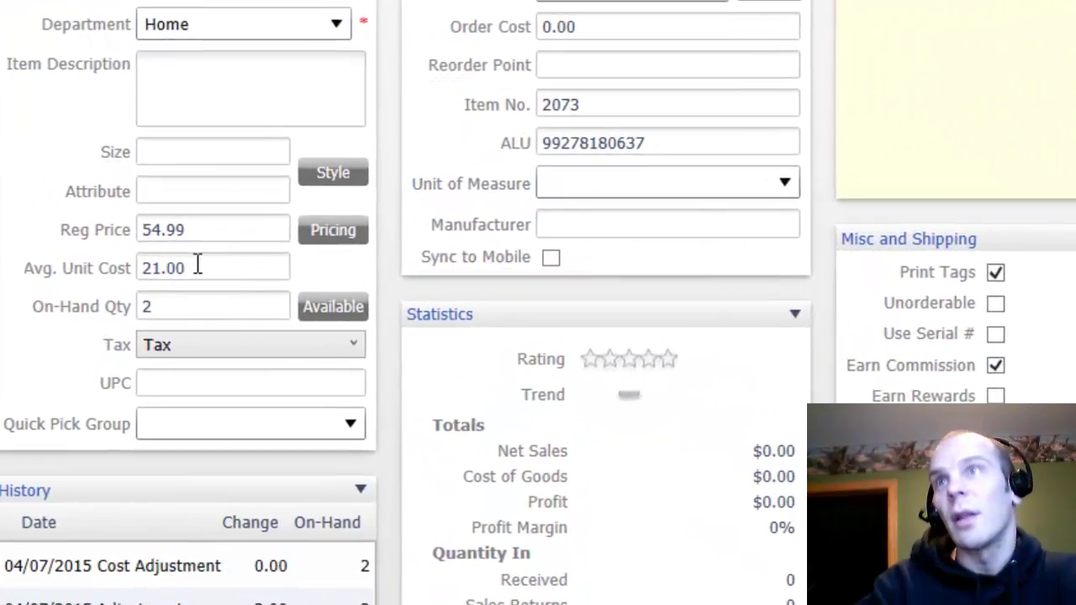
double_click(178, 264)
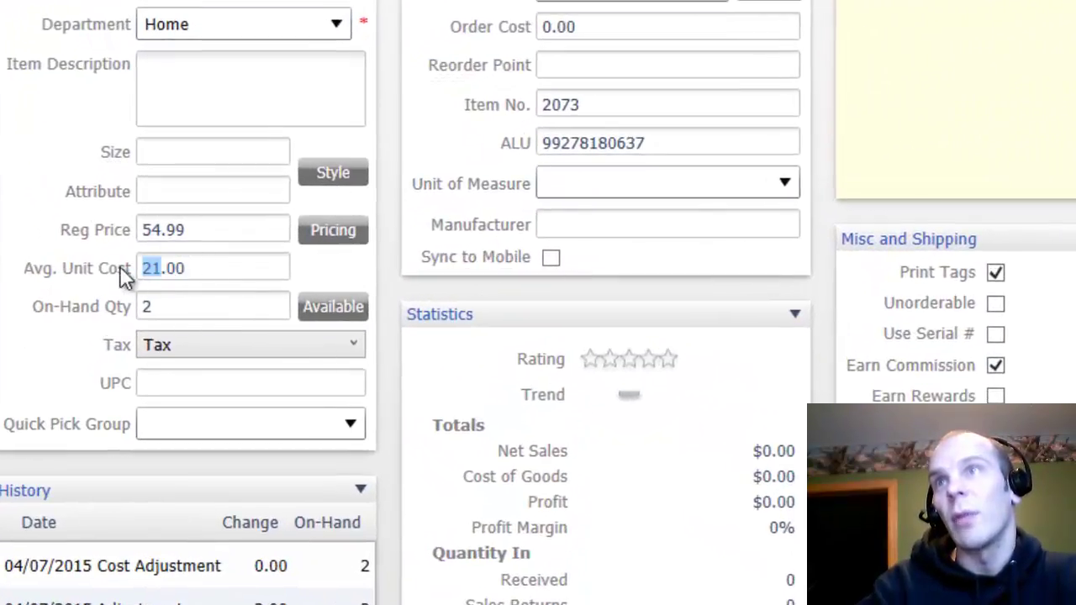
left_click_drag(148, 267, 209, 267)
double_click(211, 231)
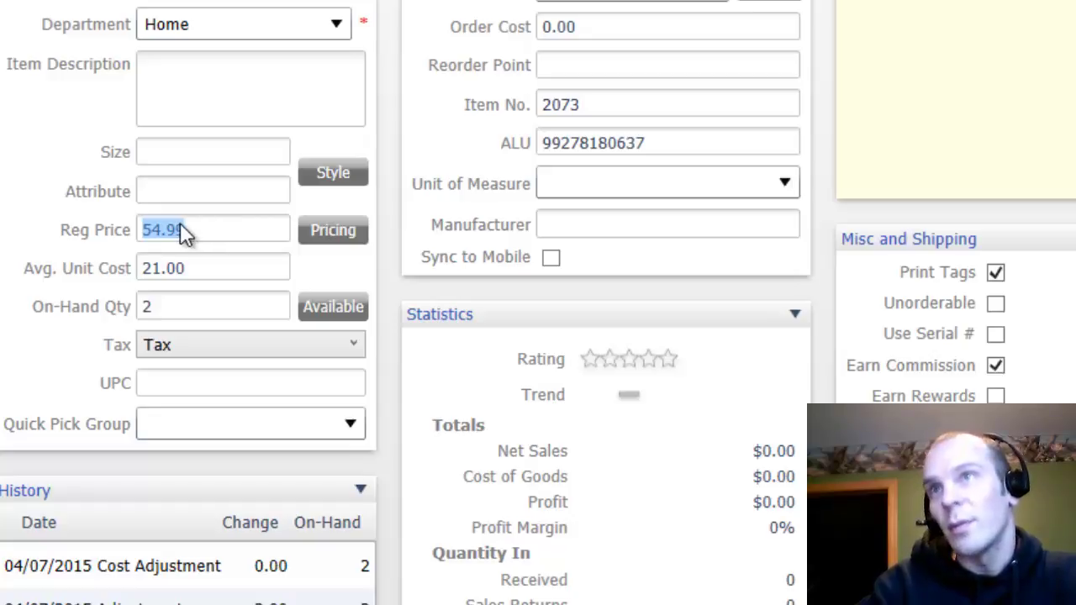
double_click(183, 310)
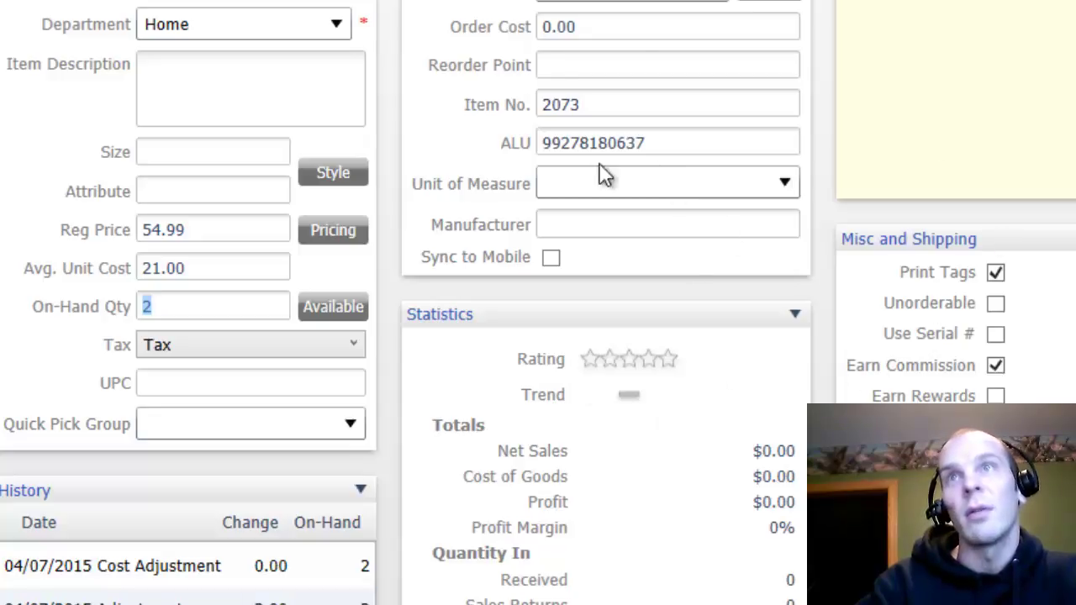
left_click(679, 139)
left_click(715, 140)
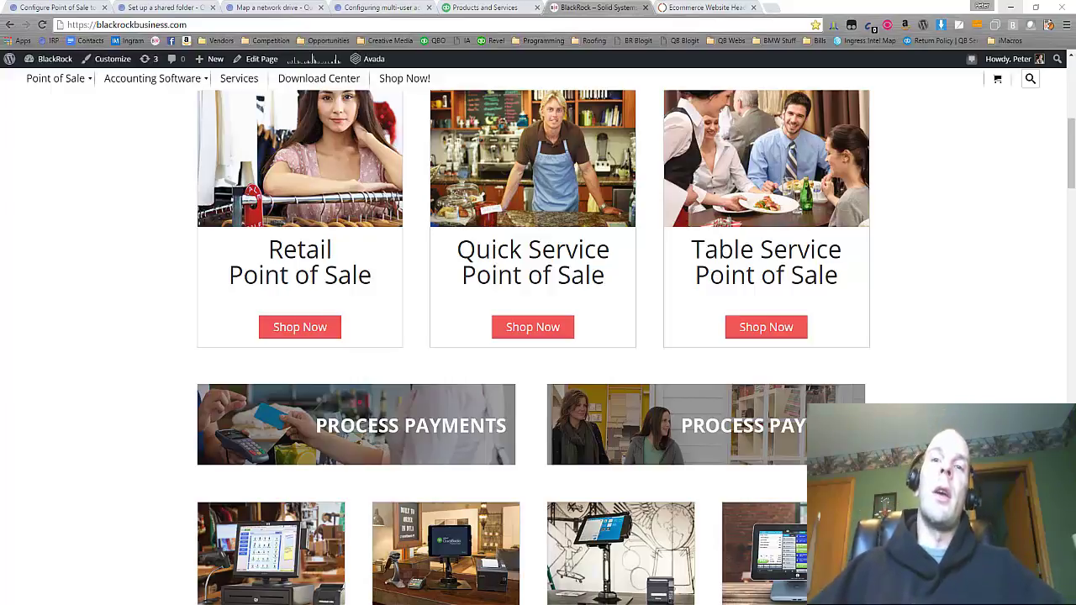
scroll(908, 405, "down", 2)
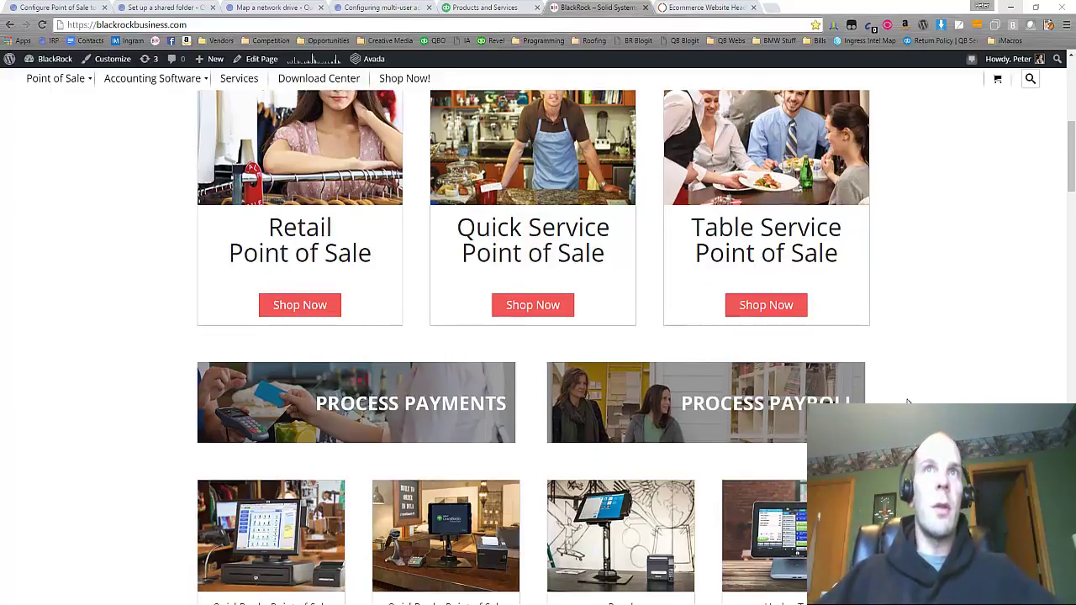